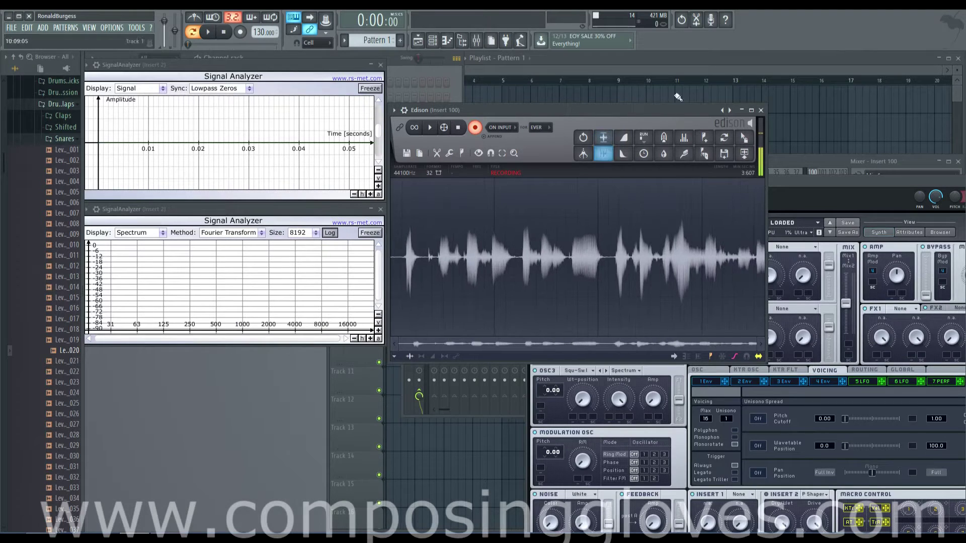
- Minimize the Edison recorder and move the Massive synth window up beside the signal analyzers
click(741, 110)
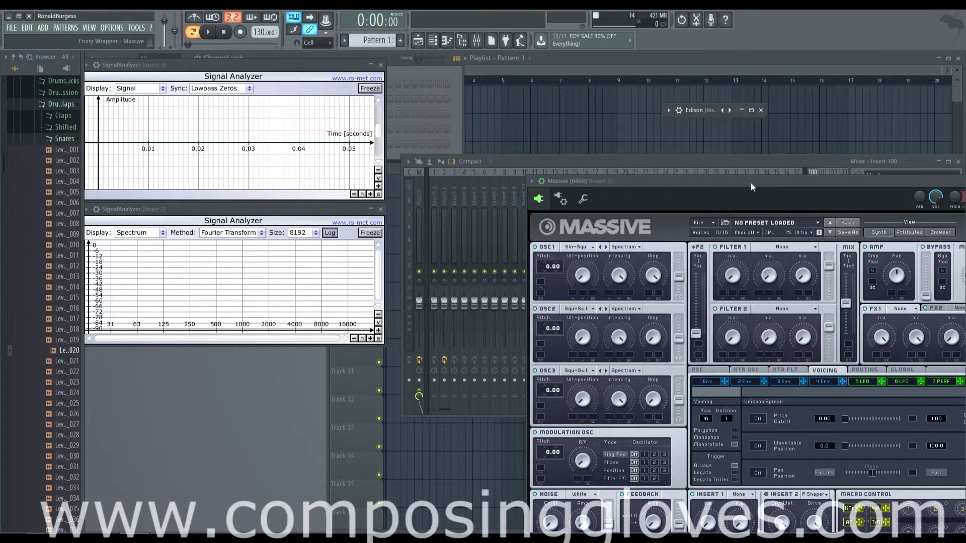
drag(751, 182, 645, 59)
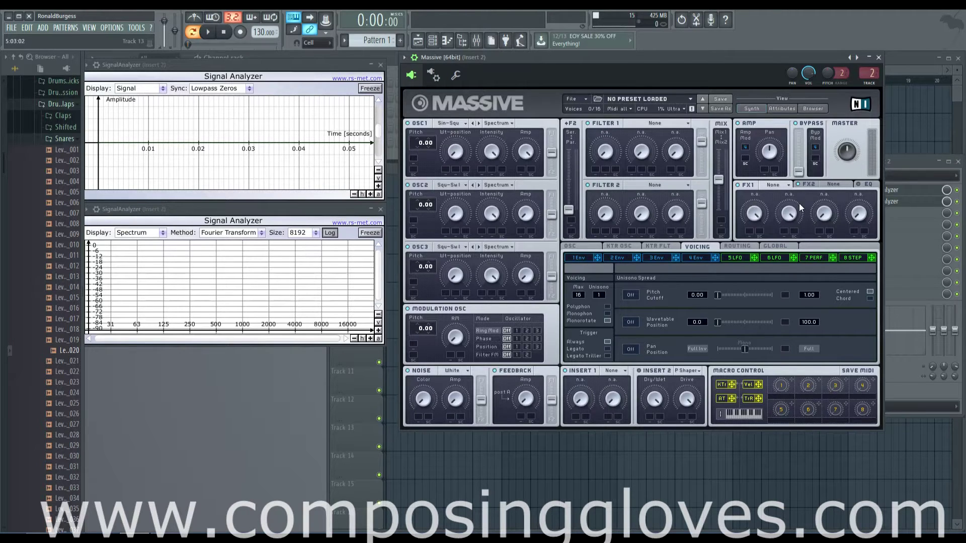
- Show Massive's signal routing and load the Reverb effect in FX1
click(778, 185)
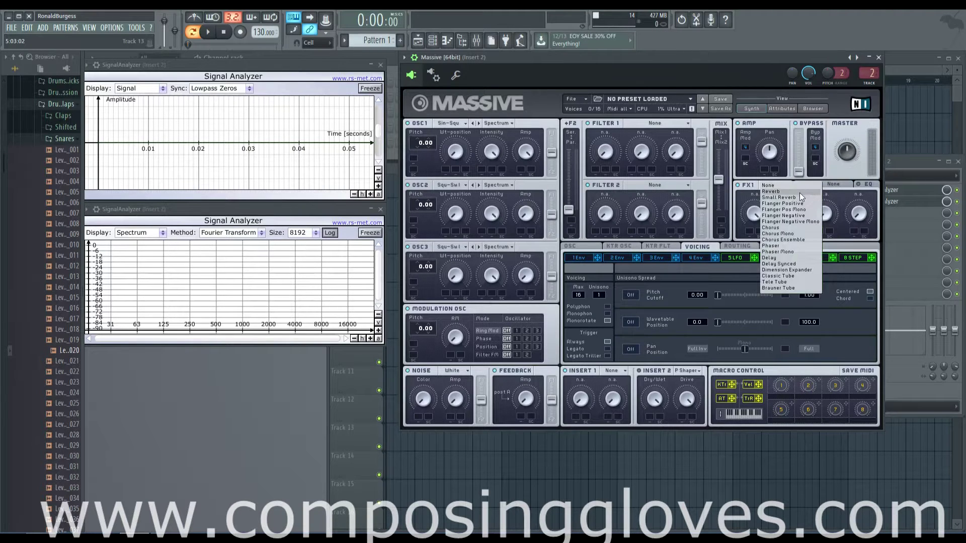
click(750, 183)
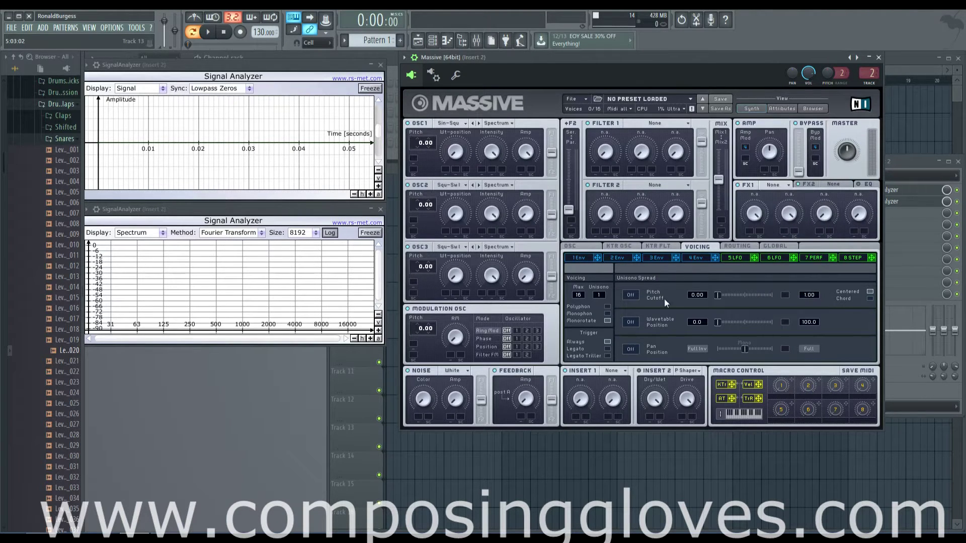
click(736, 245)
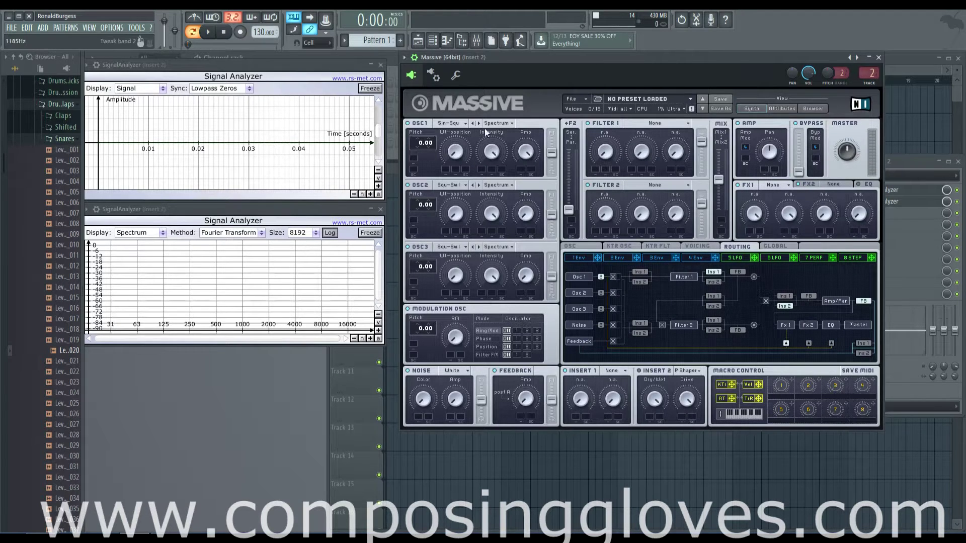
click(770, 193)
click(747, 194)
click(786, 185)
click(790, 192)
- Play test notes through the reverb, adjusting its Size and Color and raising its Dry/Wet amount
key(m)
key(m)
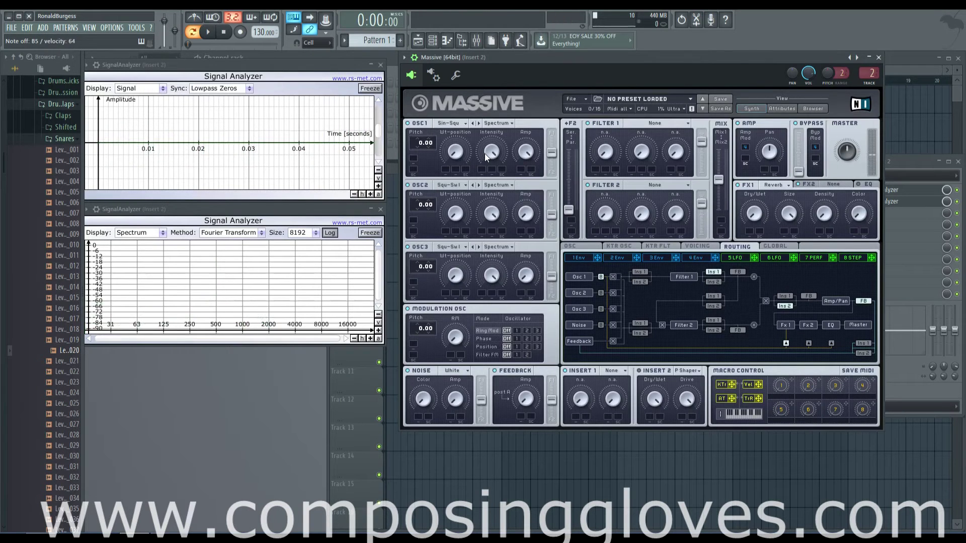
key(m)
drag(789, 218, 789, 262)
drag(791, 212, 790, 231)
drag(859, 218, 853, 211)
mouse_move(864, 215)
mouse_down()
mouse_move(847, 226)
mouse_move(850, 202)
mouse_move(862, 234)
mouse_up()
drag(753, 217, 748, 164)
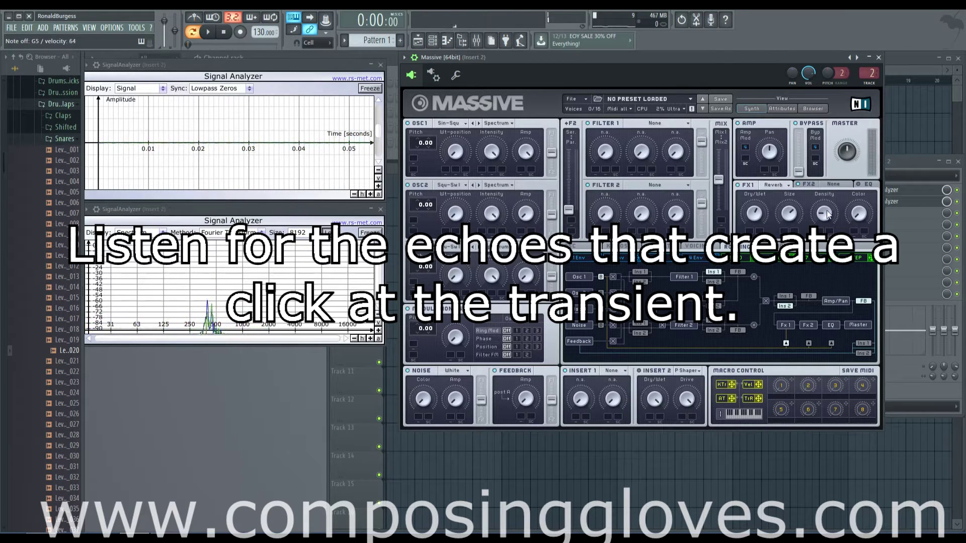
- Lower the reverb's Density to 0, raise Size and Density again, and turn up Color
drag(825, 214, 824, 243)
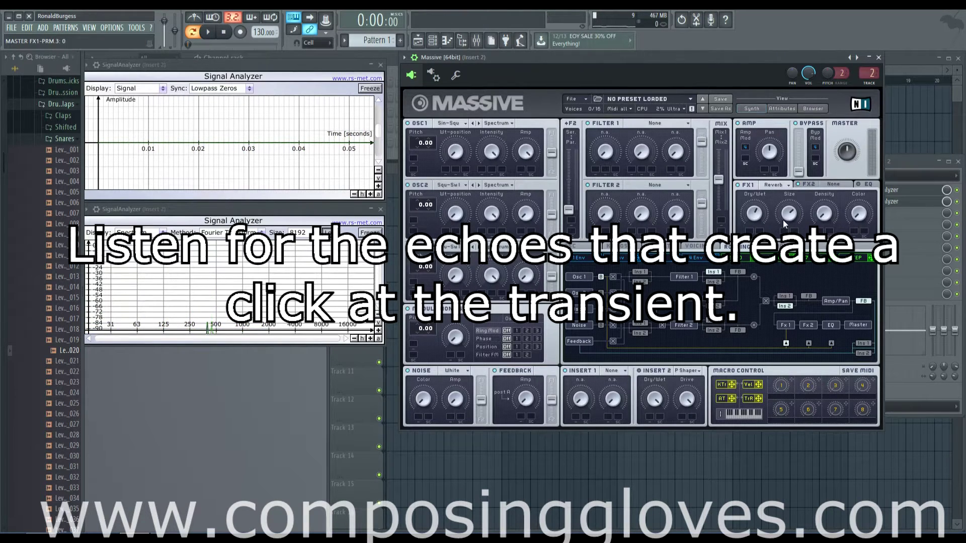
drag(789, 216, 789, 166)
drag(824, 214, 820, 126)
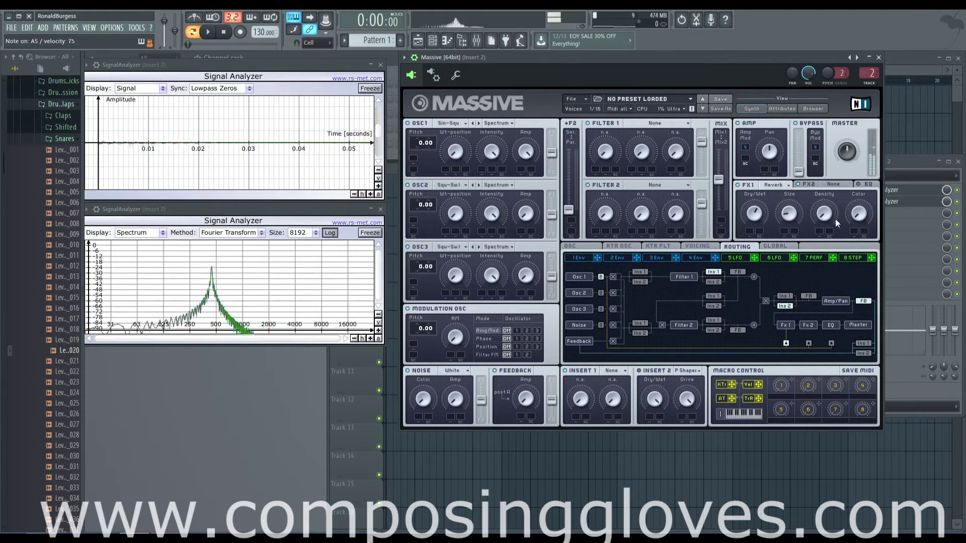
click(789, 215)
drag(779, 166, 771, 143)
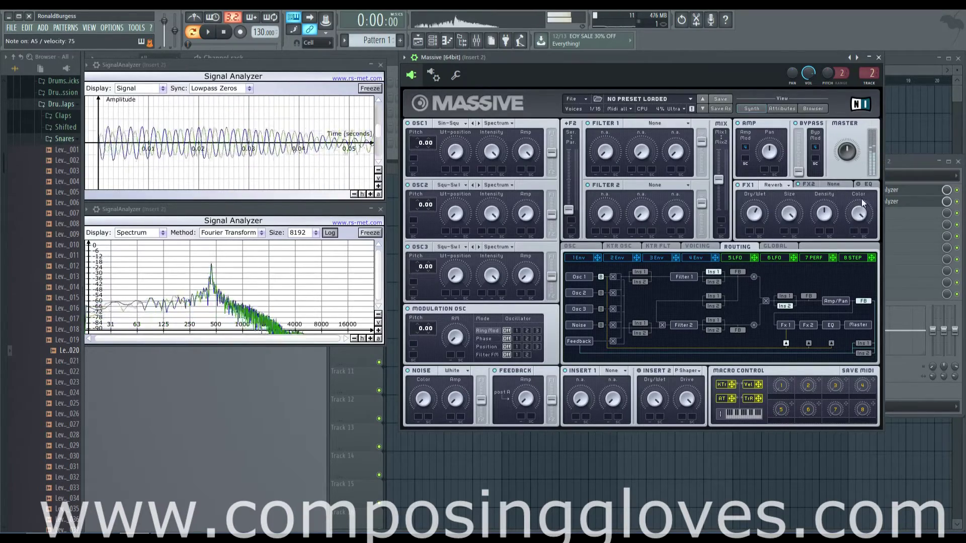
click(855, 215)
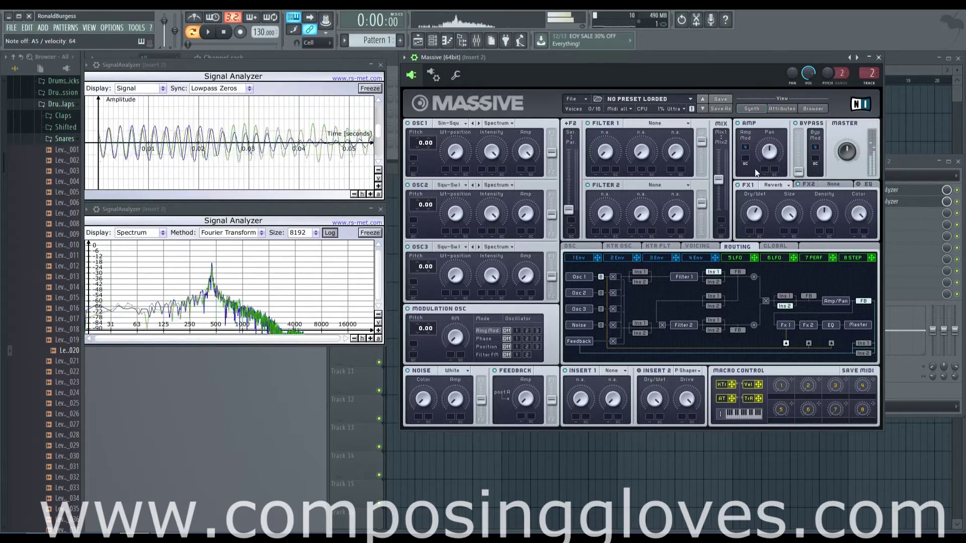
- Readjust the FX1 reverb's Size and Color, and try different Dry/Wet amounts
click(790, 215)
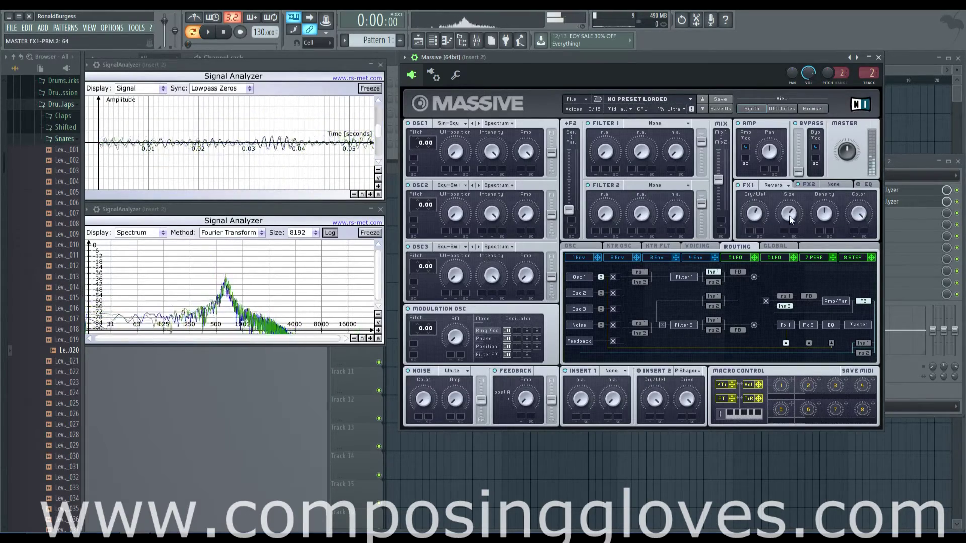
click(859, 214)
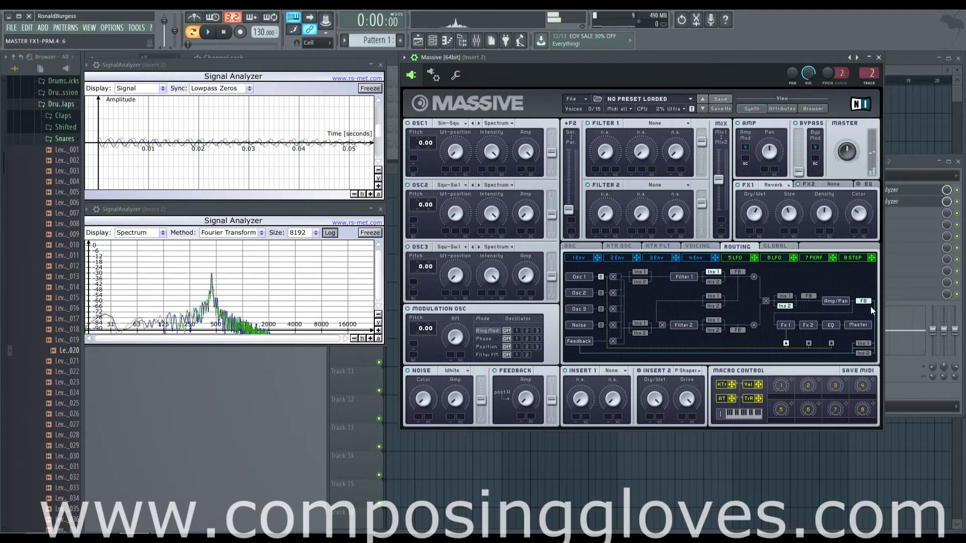
drag(790, 220, 790, 204)
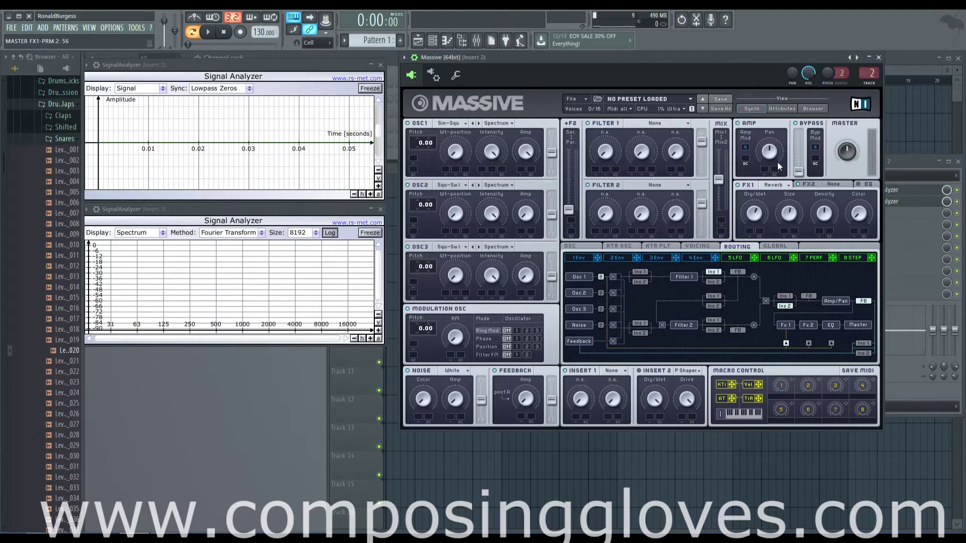
drag(778, 163, 774, 144)
click(755, 218)
drag(754, 214, 755, 225)
drag(762, 224, 763, 259)
- Load Small Reverb in FX1, set its Size to 100, and vary its Dry/Wet and Color amounts
click(772, 186)
click(779, 197)
click(754, 214)
drag(754, 214, 791, 217)
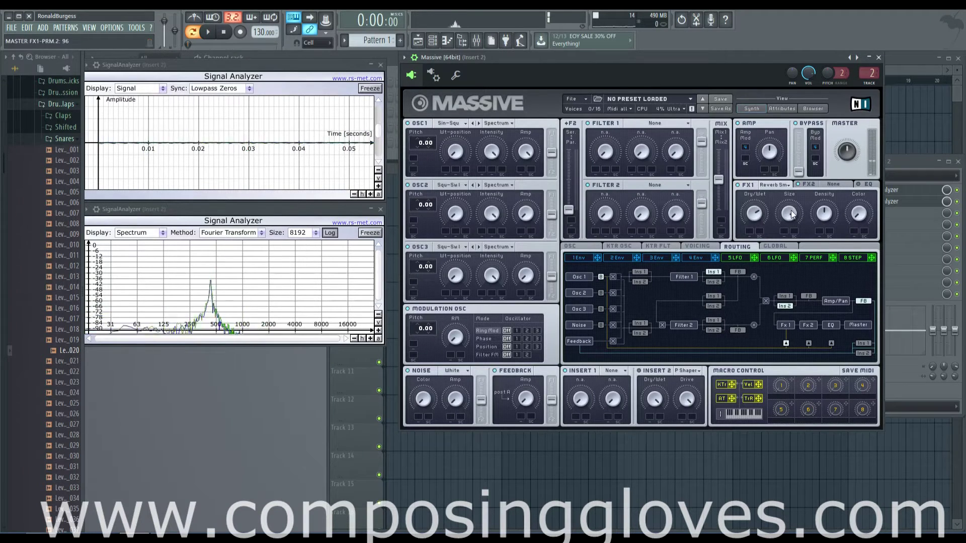
click(857, 214)
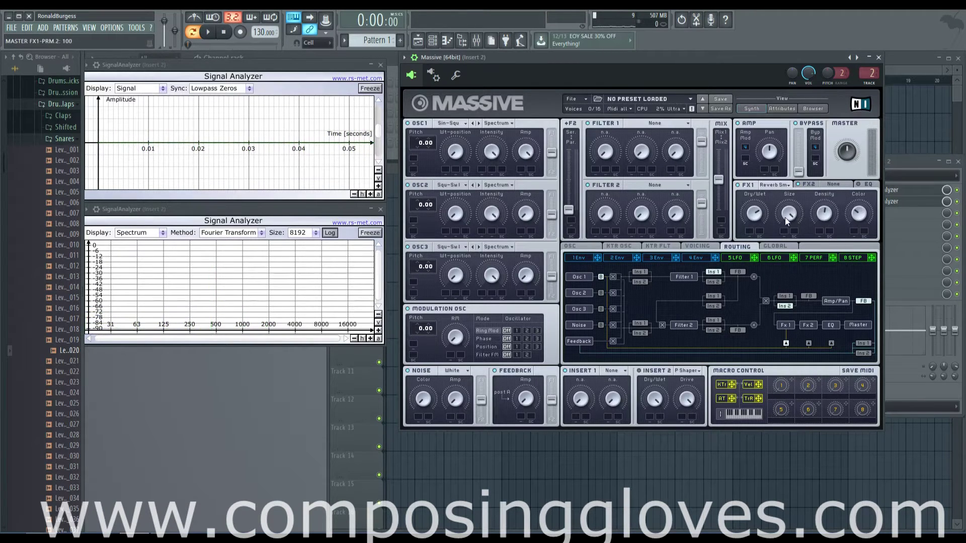
key(n)
drag(860, 218, 856, 173)
drag(859, 219, 860, 265)
- Switch FX1 between Small Reverb, Flanger Positive and Flanger Pos Mono to compare their controls
click(777, 184)
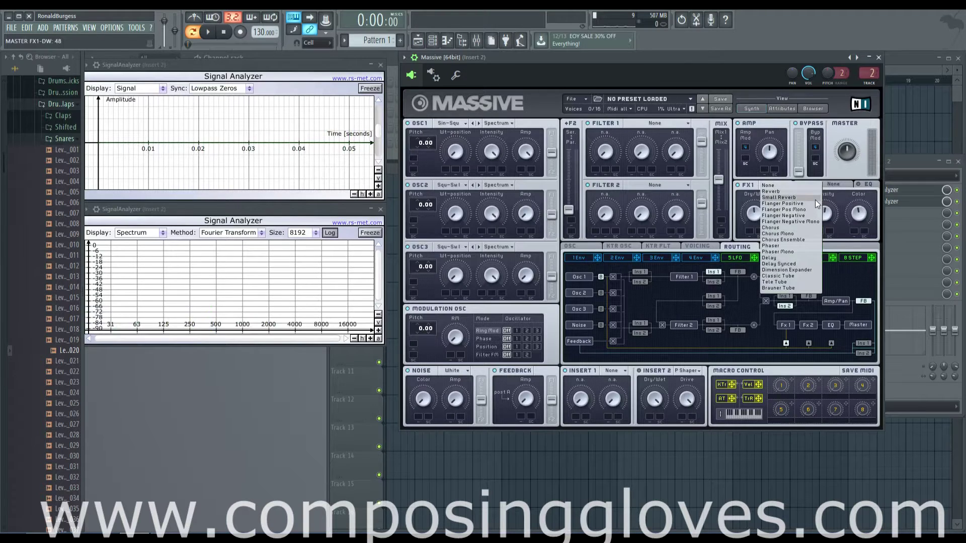
click(771, 197)
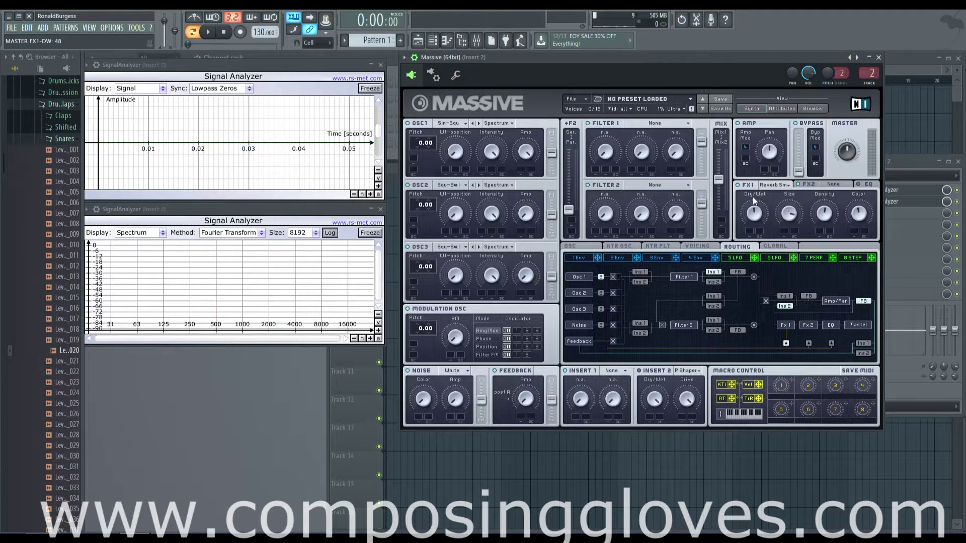
click(779, 186)
click(811, 204)
click(779, 186)
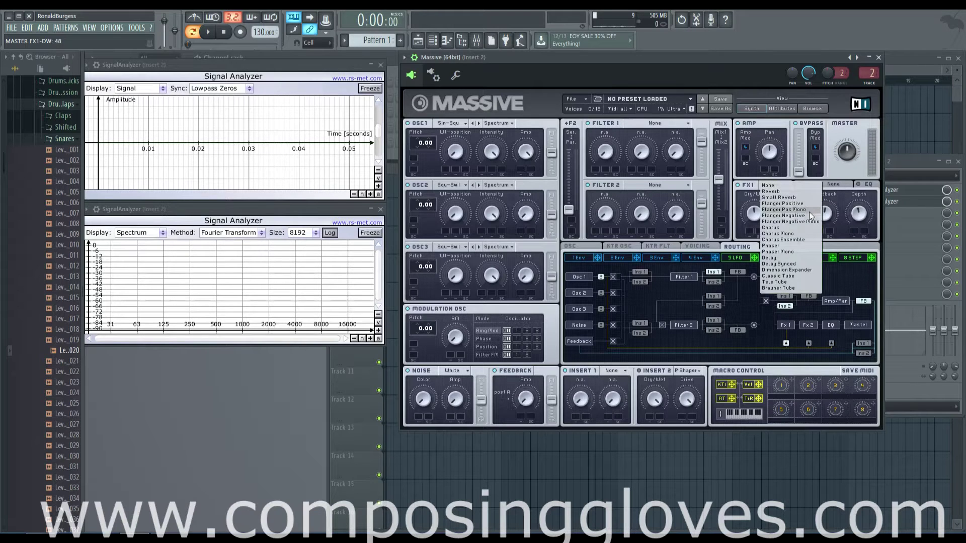
click(813, 210)
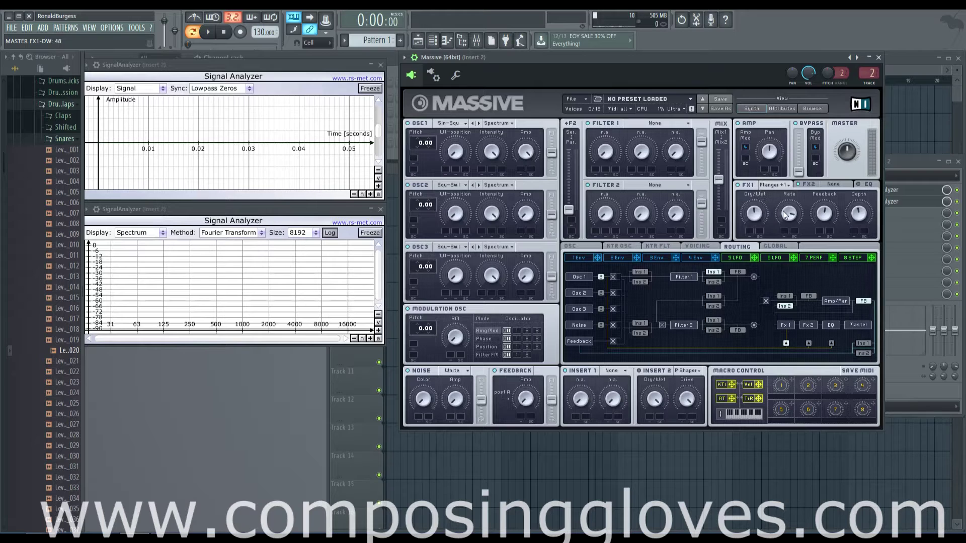
click(774, 187)
click(786, 199)
- Load Flanger Positive in FX1, play a note while varying Feedback, Depth and Rate, and raise Dry/Wet to 100
click(781, 185)
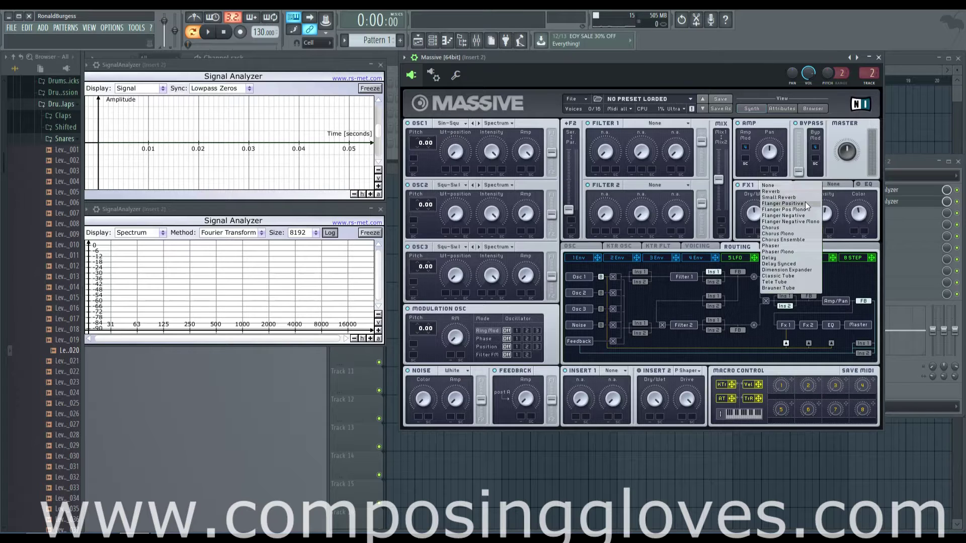
click(805, 204)
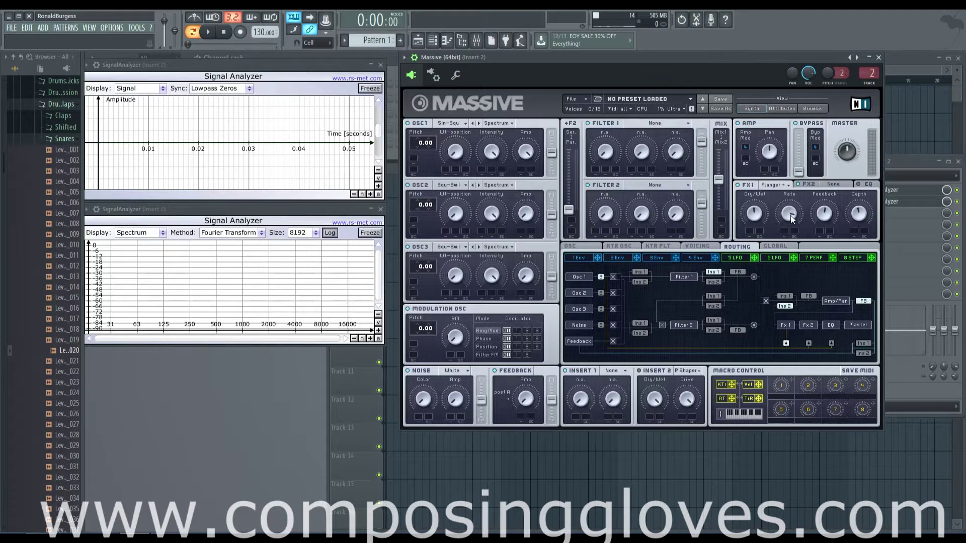
mouse_move(756, 216)
mouse_down()
mouse_move(753, 201)
mouse_move(756, 215)
mouse_up()
key(n)
click(824, 215)
drag(824, 207, 826, 218)
scroll(824, 224, up, 1)
mouse_move(859, 218)
mouse_down()
mouse_move(857, 235)
mouse_move(862, 226)
mouse_up()
drag(859, 215, 856, 182)
click(789, 216)
drag(789, 213, 753, 164)
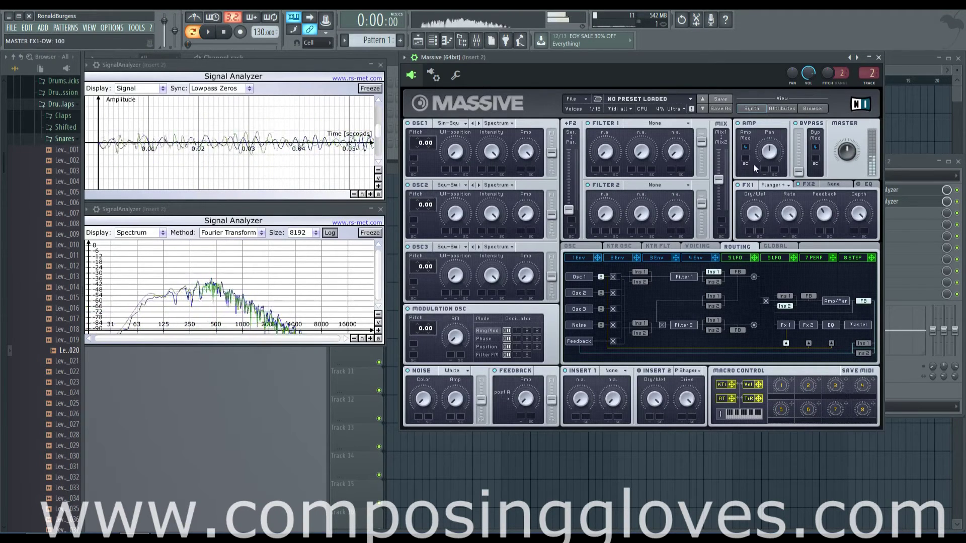
- Switch FX1 between flanger variants, lower the Rate and Depth, and set Feedback to 54
click(782, 185)
click(809, 203)
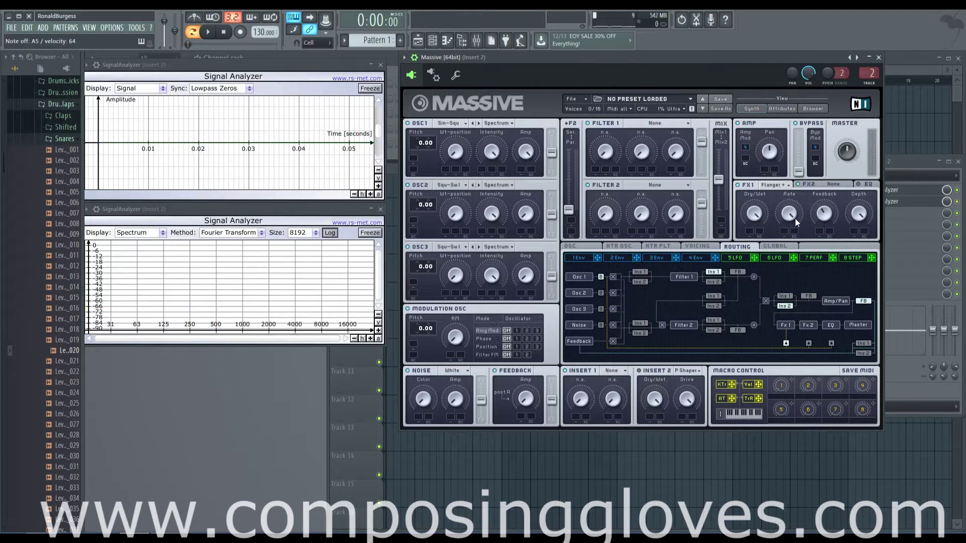
click(778, 185)
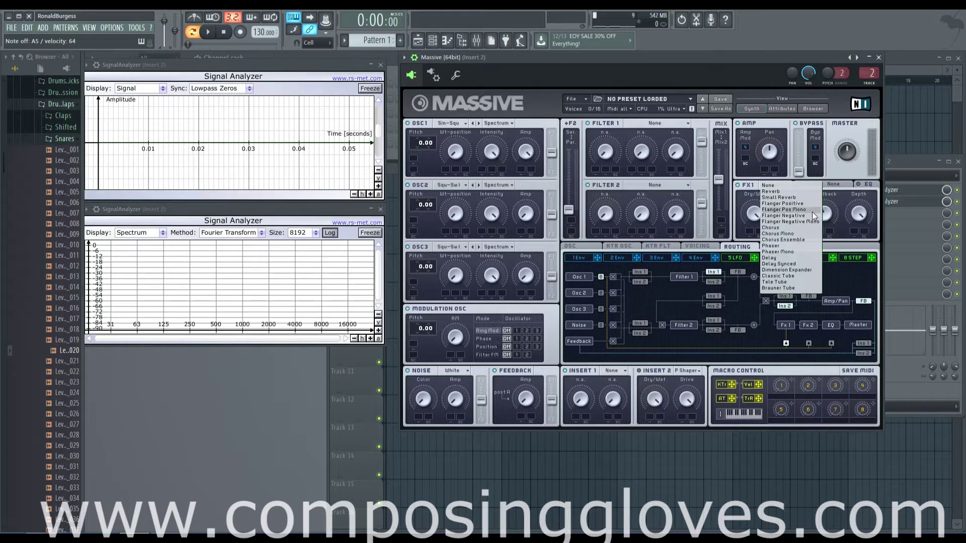
click(812, 212)
click(785, 185)
click(793, 213)
mouse_move(793, 214)
mouse_down()
mouse_move(802, 276)
mouse_move(792, 224)
mouse_up()
drag(855, 225, 844, 234)
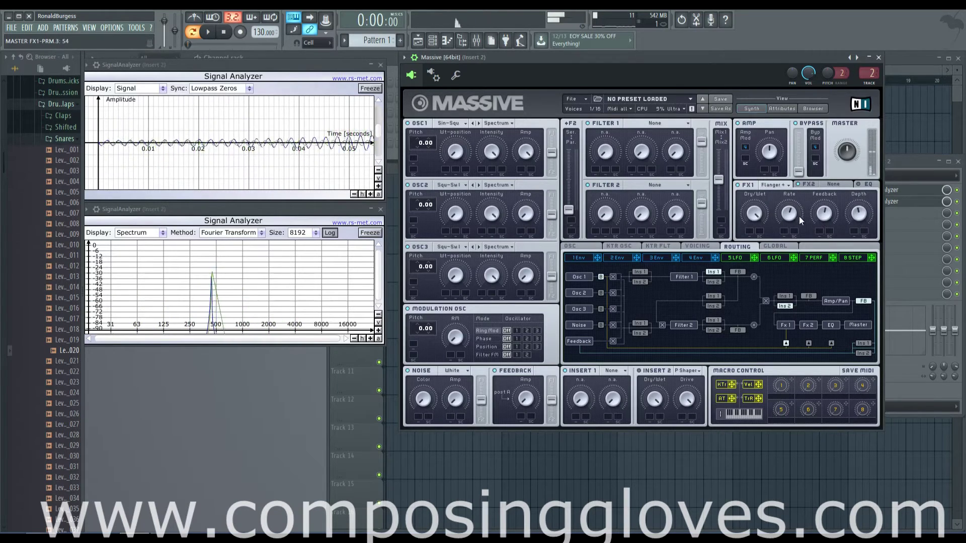
- Load Flanger Negative, Flanger Pos Mono and Flanger Negative Mono in FX1 in turn to compare their sound
click(777, 186)
click(817, 216)
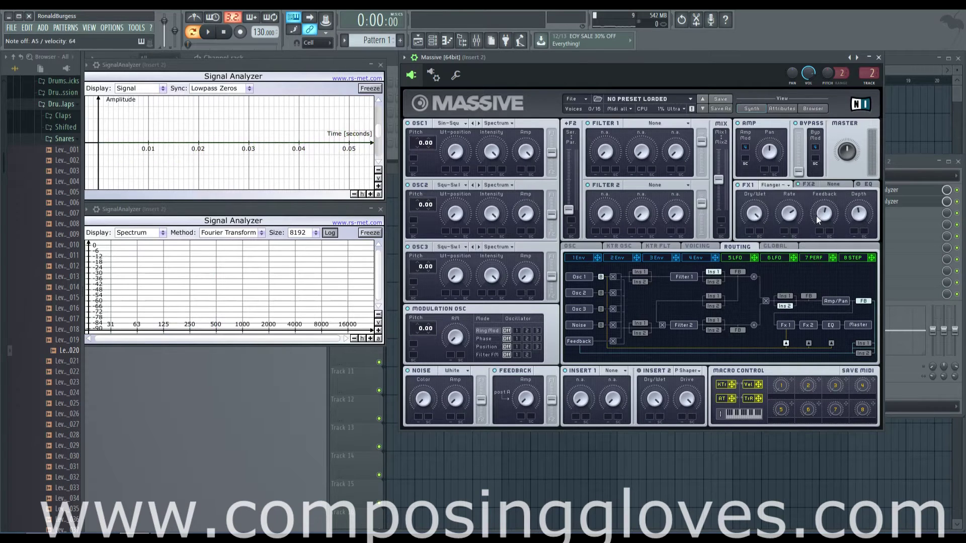
click(775, 185)
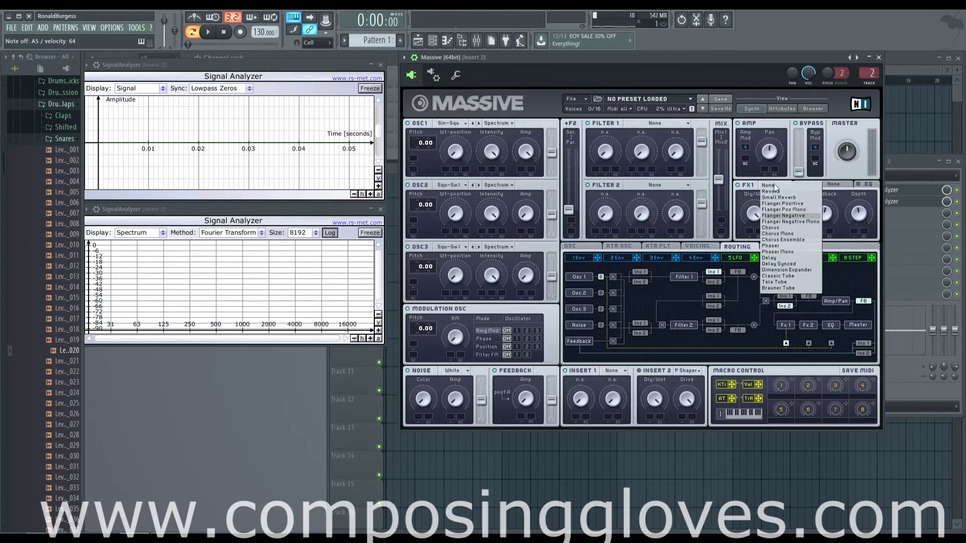
click(806, 207)
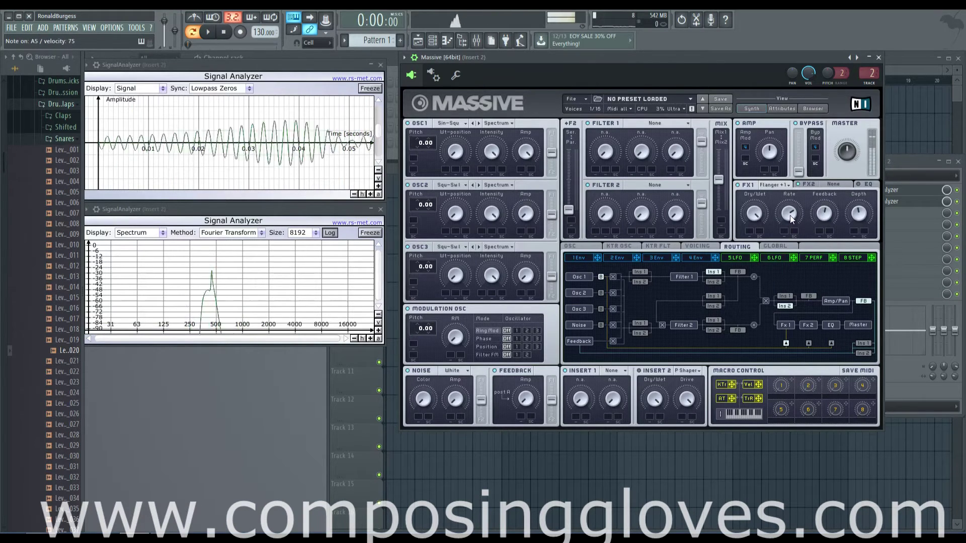
click(775, 185)
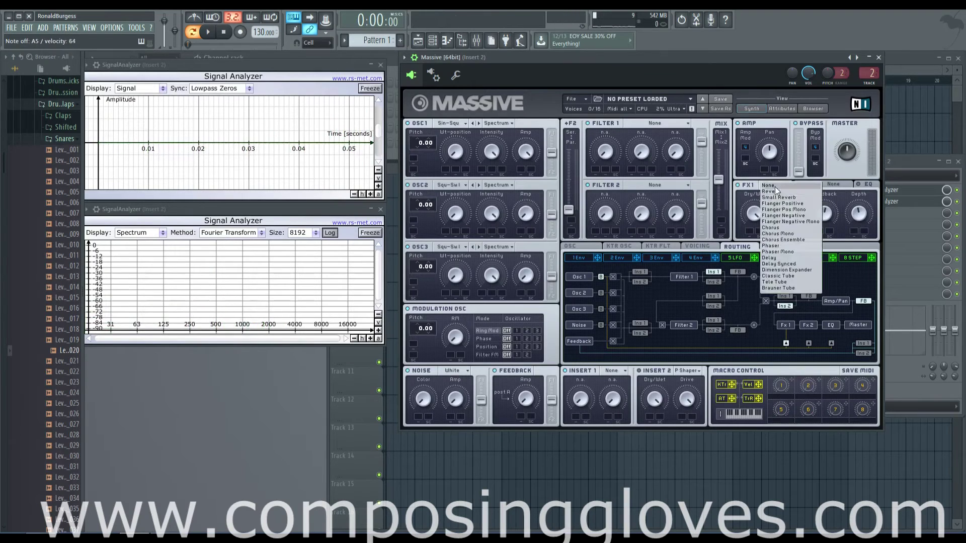
click(813, 222)
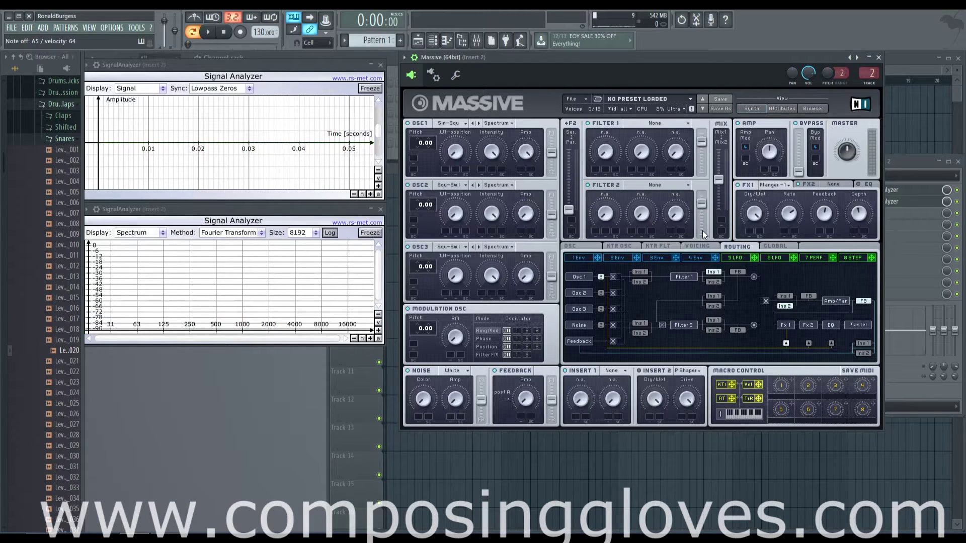
- Show the 5 LFO settings, load Flanger Positive in FX1 and set its Rate to 50
click(737, 258)
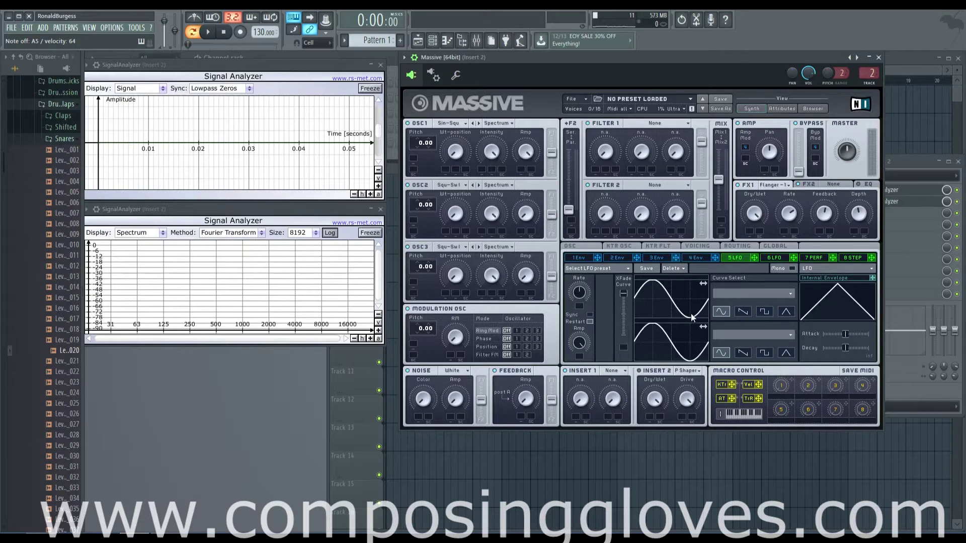
click(773, 185)
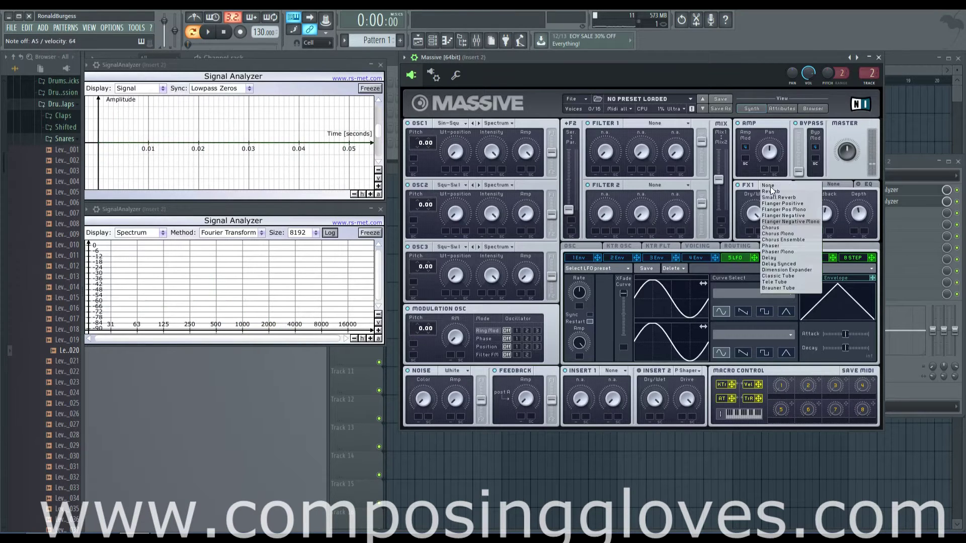
click(799, 203)
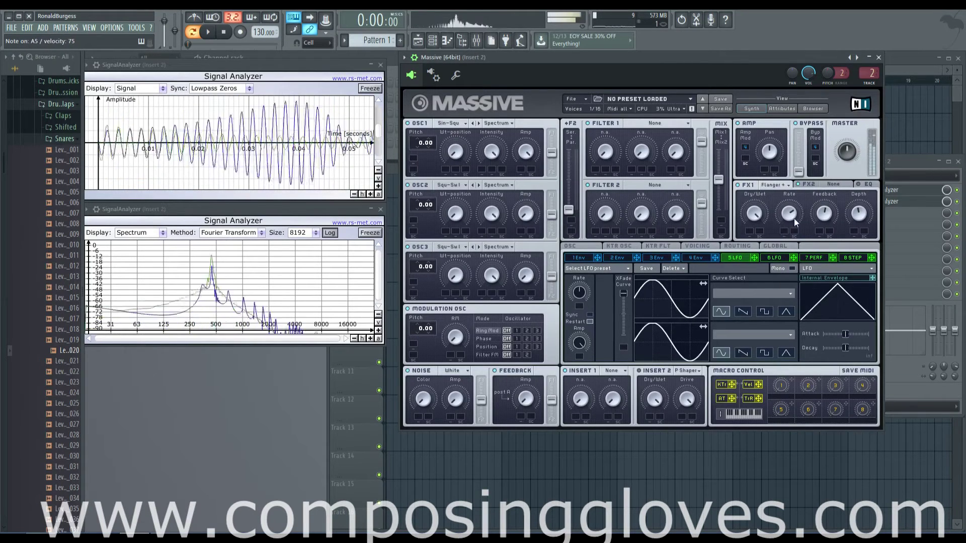
click(780, 186)
click(792, 226)
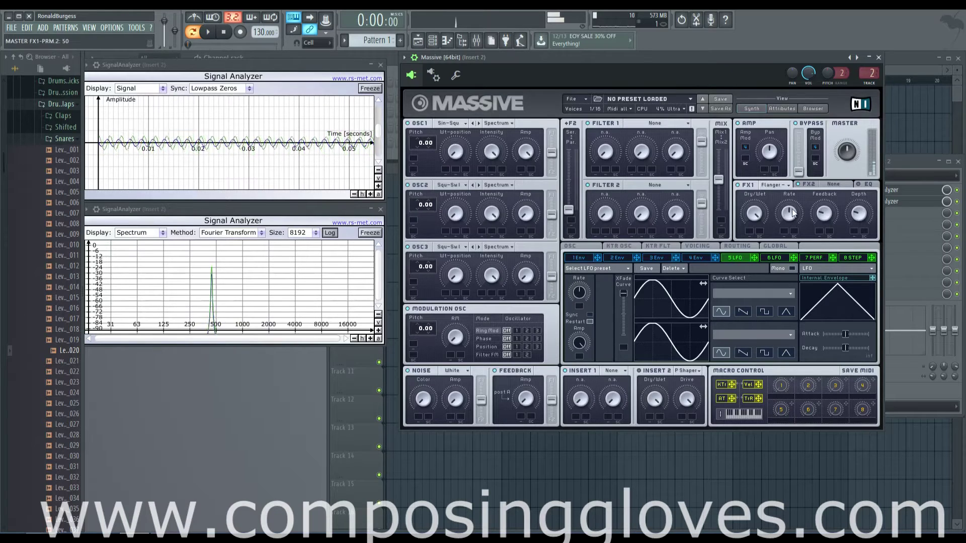
- Lower the flanger's Feedback, load Chorus in FX1 and play notes to hear it
drag(825, 215, 827, 227)
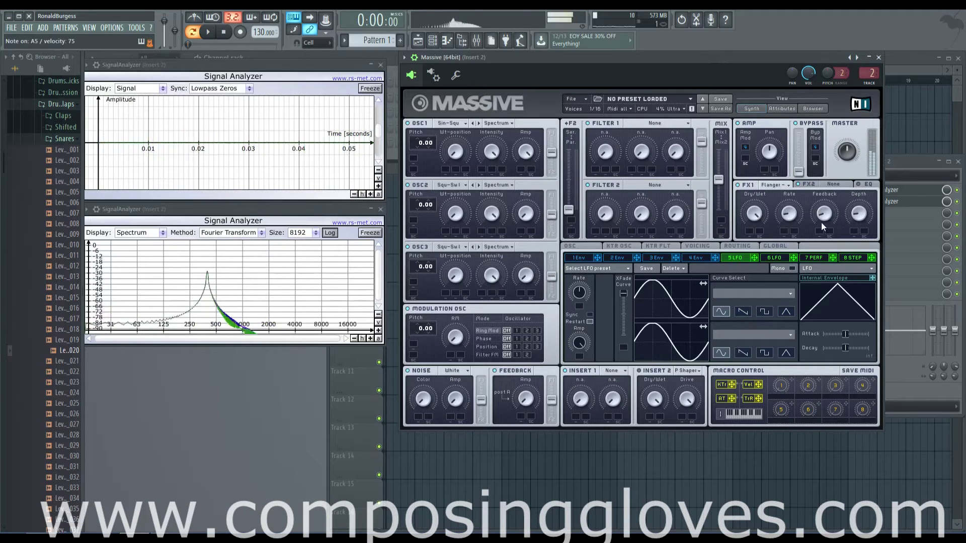
click(781, 186)
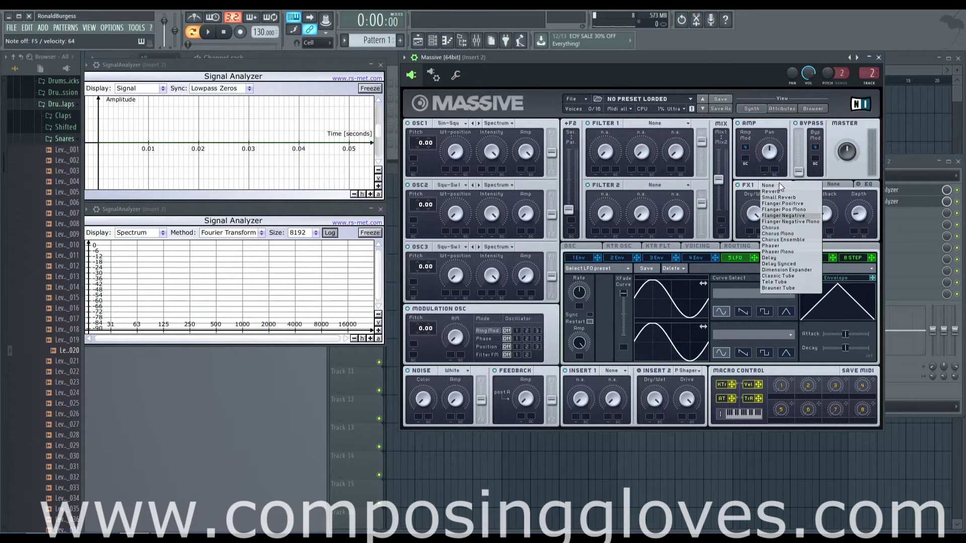
click(812, 228)
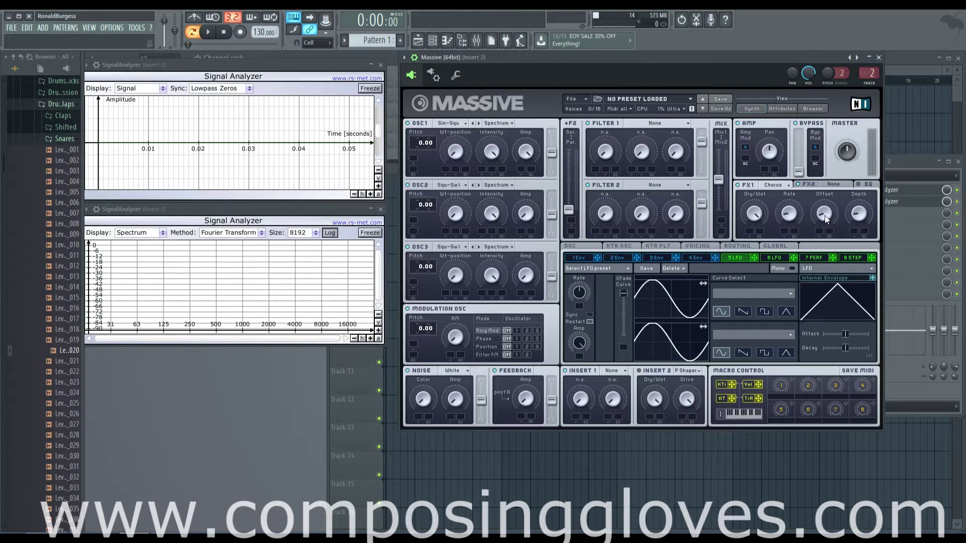
key(n)
key(b)
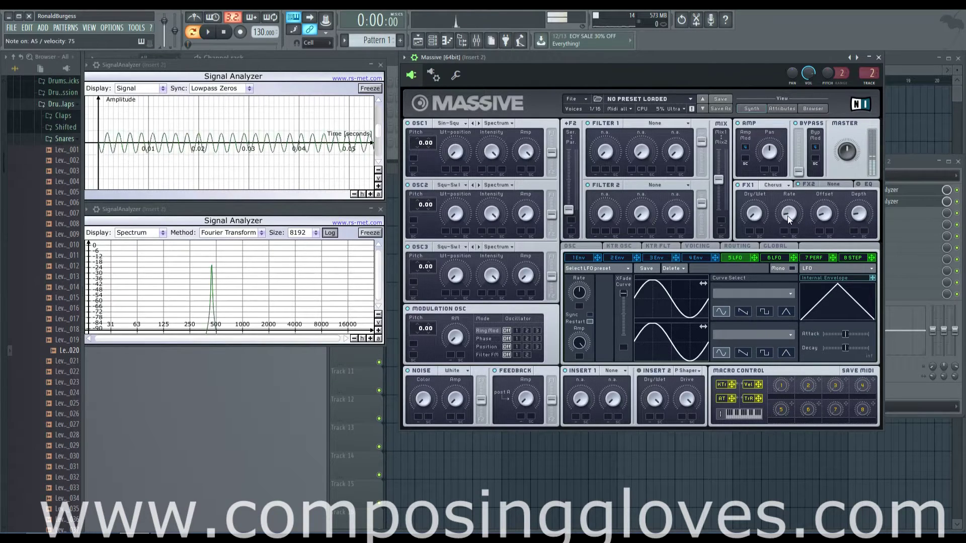
- Vary the chorus Rate while playing notes, lowering it to 2 and raising it to 76
mouse_move(787, 216)
mouse_down()
mouse_move(788, 198)
mouse_move(790, 217)
mouse_up()
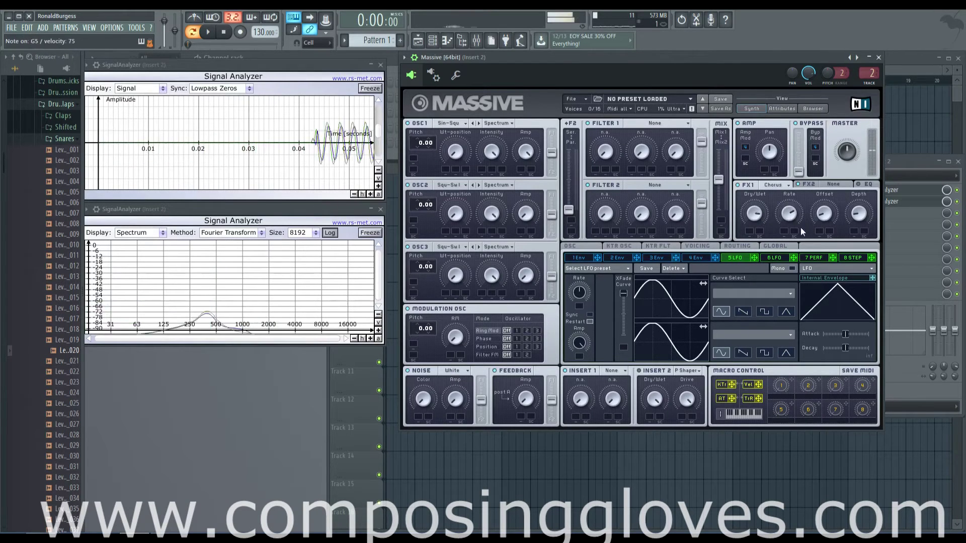
drag(786, 217, 786, 194)
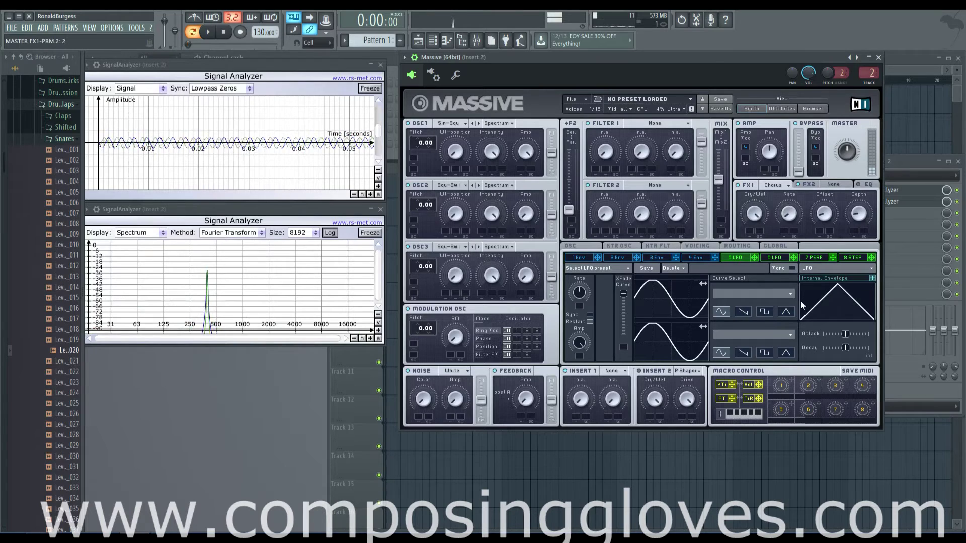
click(795, 216)
drag(795, 218, 810, 222)
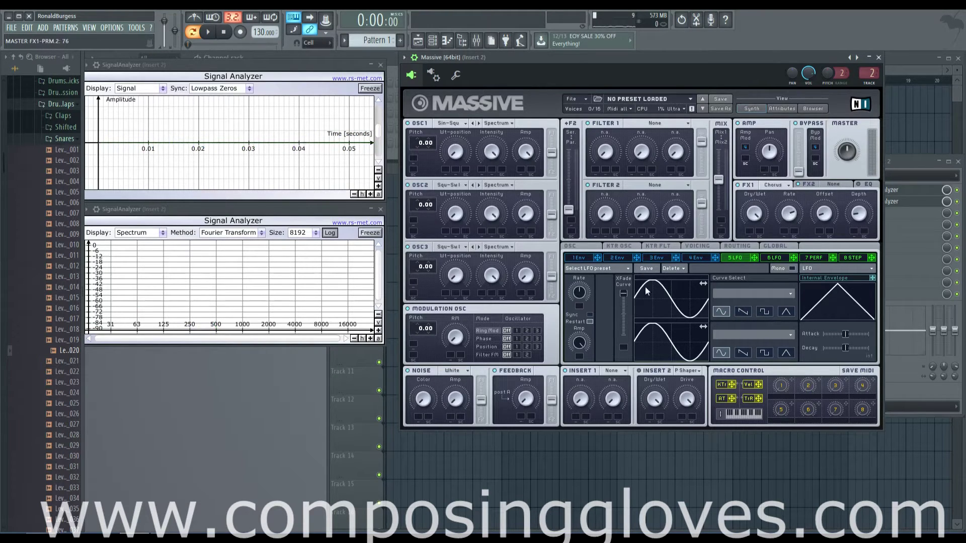
- Play notes while raising the chorus Offset past 63 and setting the Depth to 88
key(b)
key(b)
key(b)
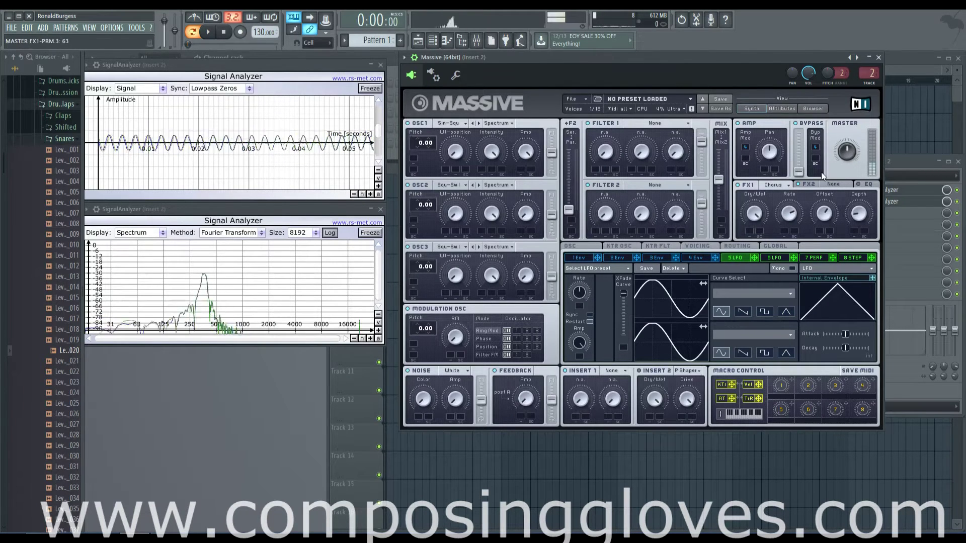
scroll(825, 202, up, 2)
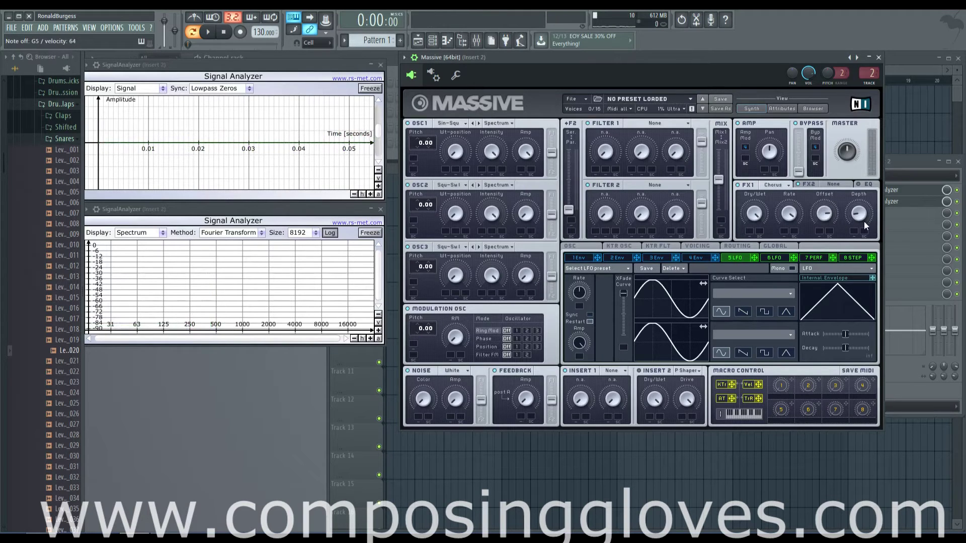
key(b)
key(b)
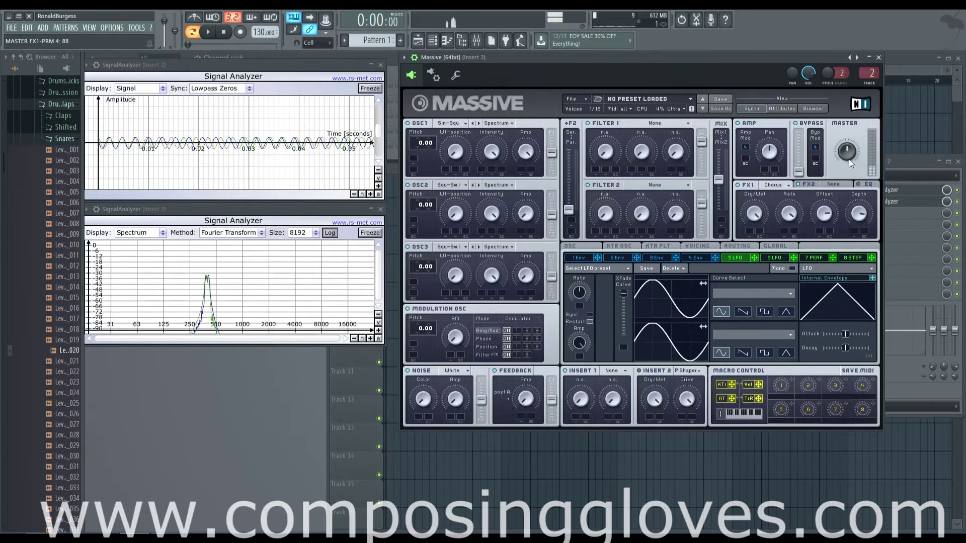
- Lower the chorus Offset and Depth while varying the Rate from 22, and bring Dry/Wet to 0
drag(826, 235, 799, 277)
drag(789, 237, 790, 243)
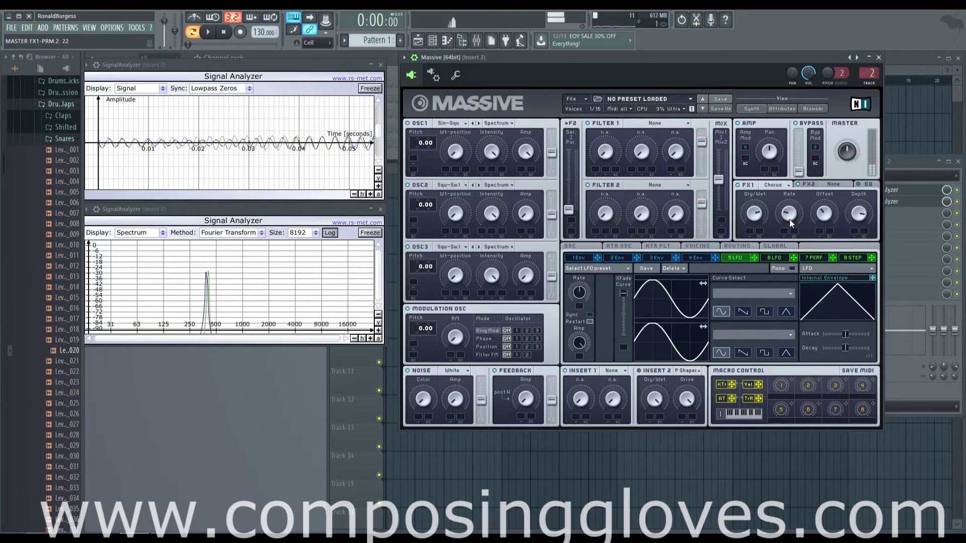
drag(790, 219, 790, 229)
drag(859, 216, 865, 233)
drag(790, 217, 794, 205)
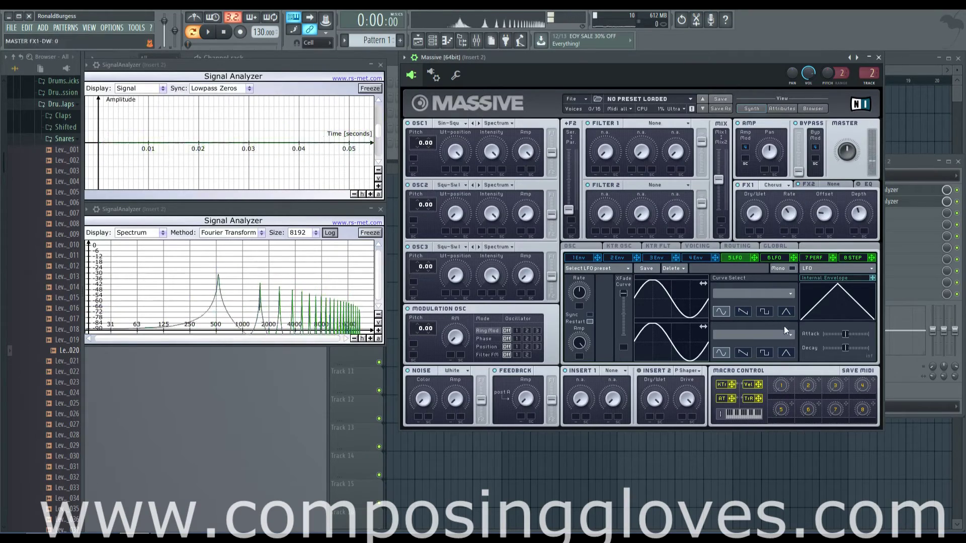
- Raise the chorus Dry/Wet on the square-wave sound, lower the Depth from 73 to 38 and set the Offset to 81
drag(750, 219, 754, 201)
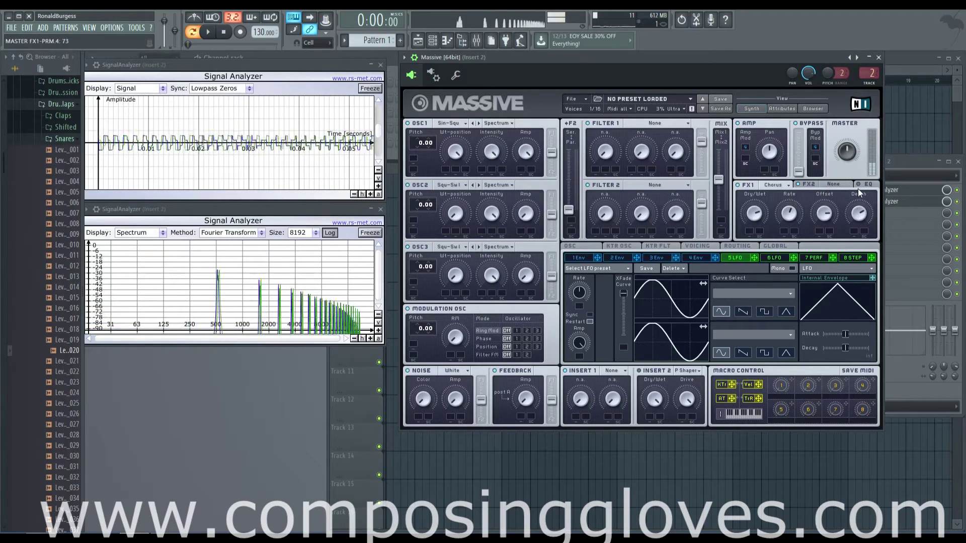
drag(859, 191, 864, 246)
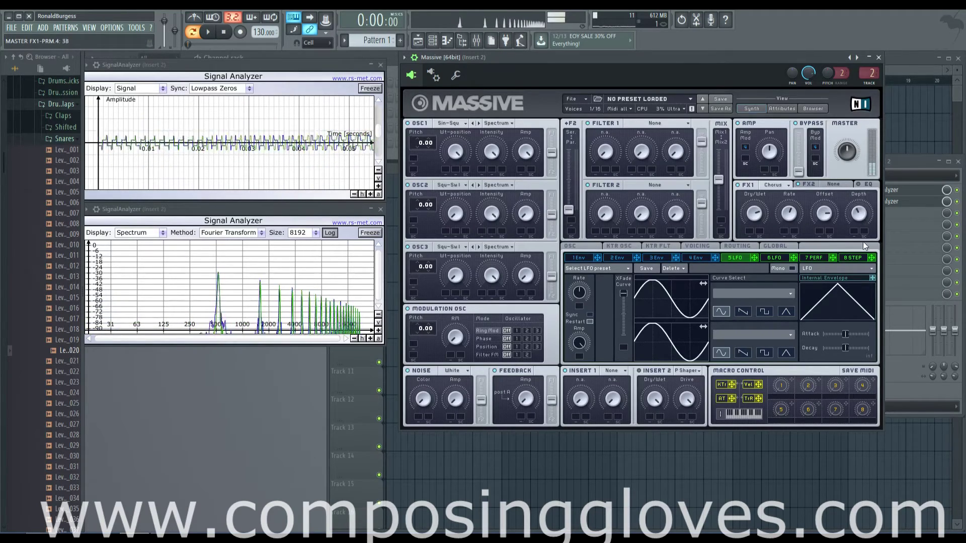
drag(818, 219, 819, 218)
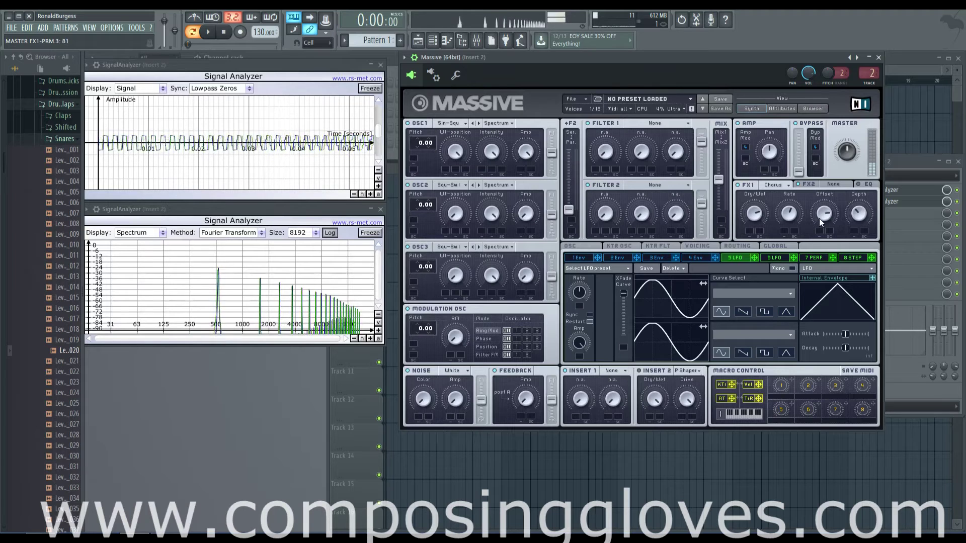
- Reselect Chorus in FX1, then load Chorus Mono and Chorus Ensemble in turn
click(779, 187)
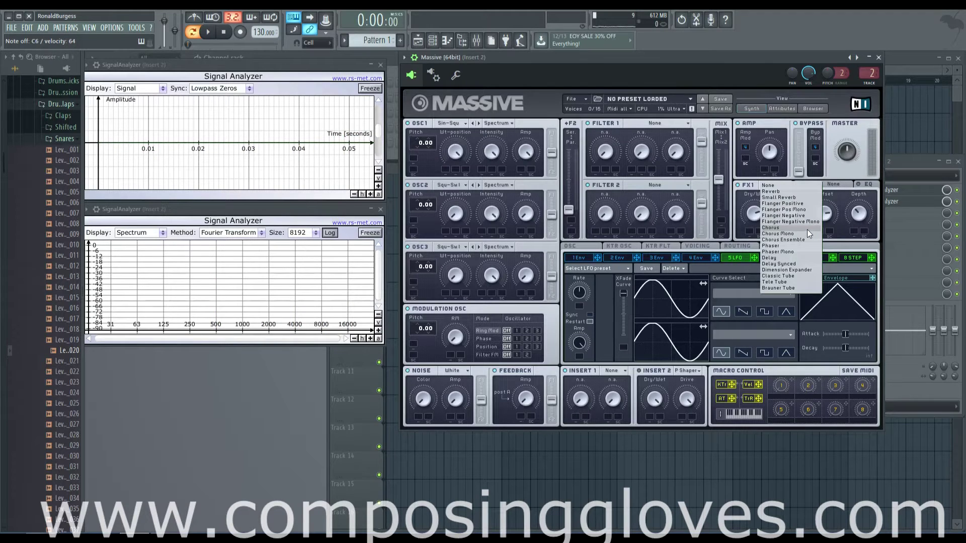
click(807, 229)
click(777, 183)
click(800, 235)
click(782, 184)
click(808, 241)
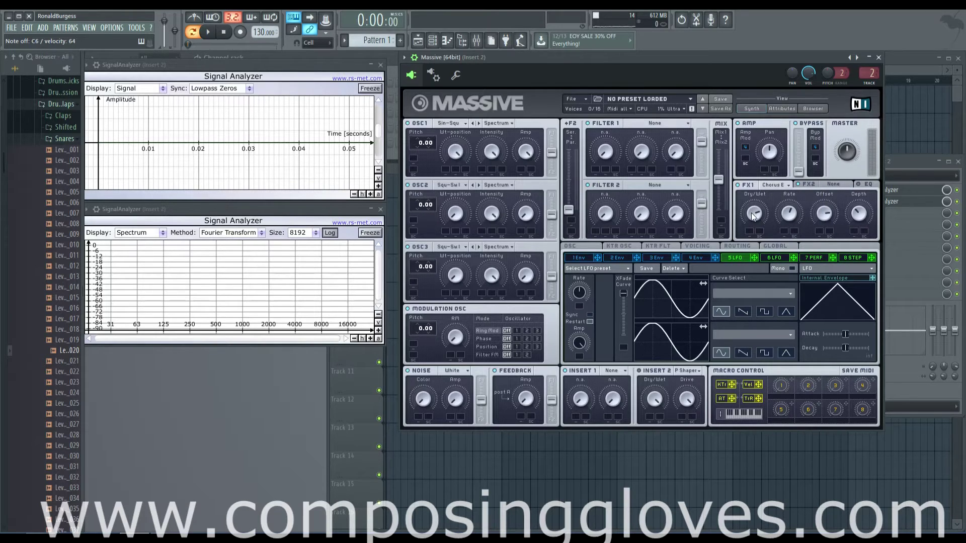
- Play notes through Chorus Ensemble with Rate at 50 and Offset at 37, raise Depth fully, and sweep the Rate up and down
drag(789, 212, 864, 226)
key(e)
key(b)
click(792, 215)
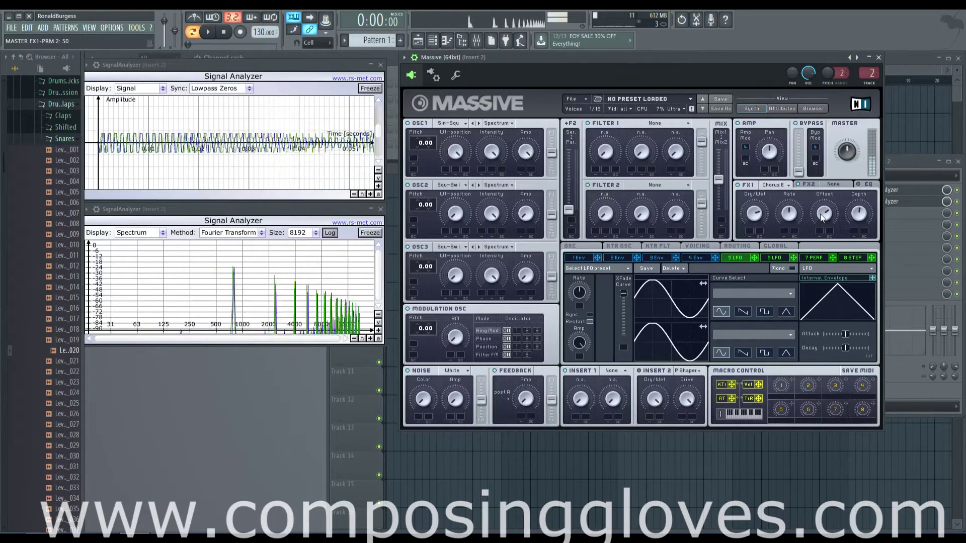
drag(822, 218, 825, 247)
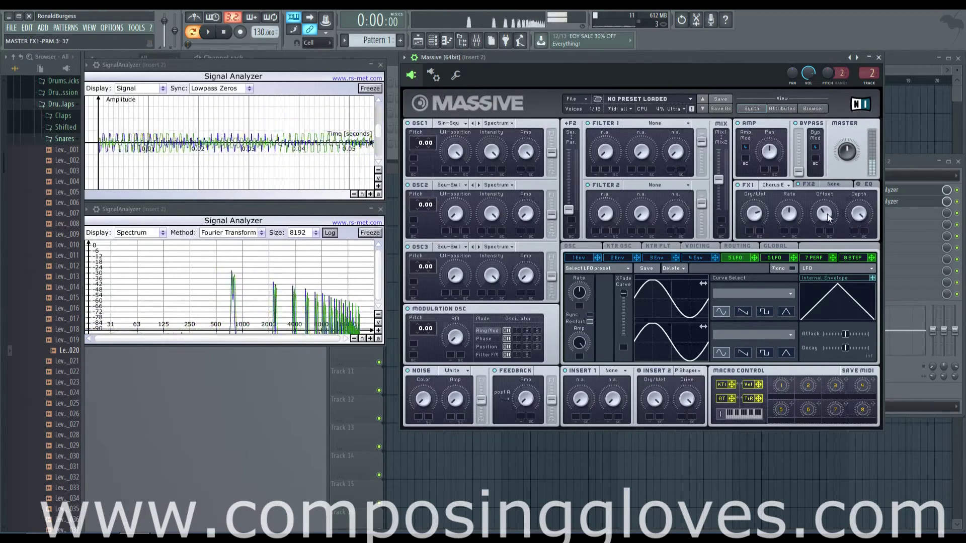
drag(790, 213, 789, 171)
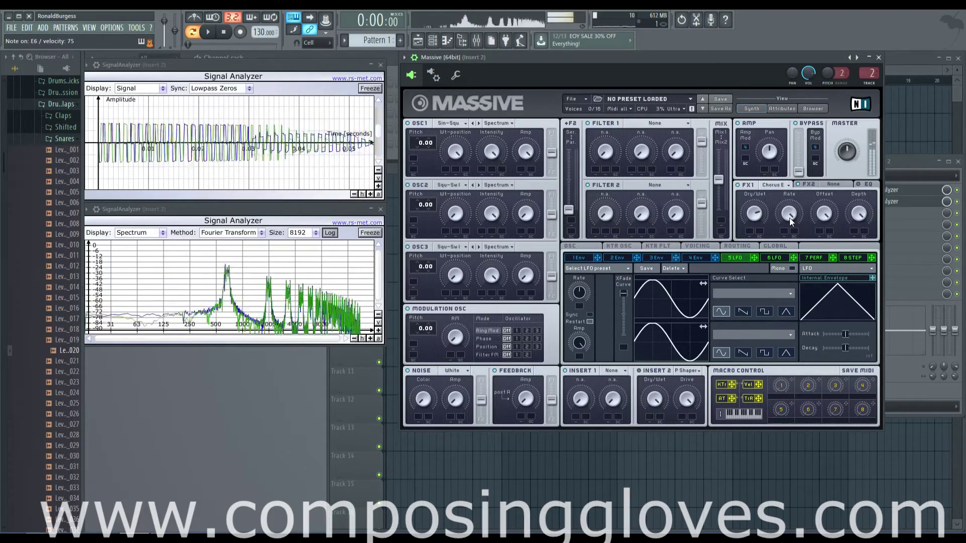
drag(790, 219, 797, 289)
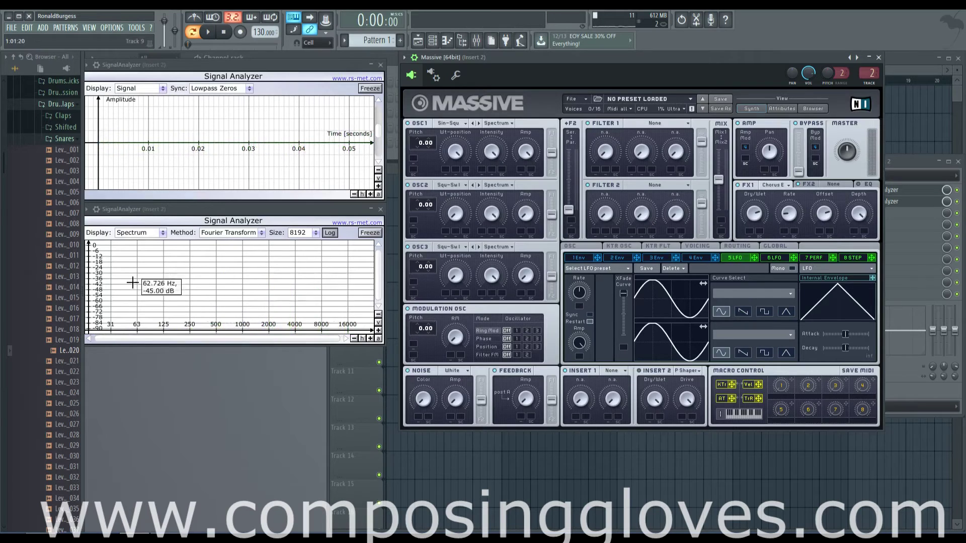
- Set the OSC1 wavetable to Square-Saw II and lower the Chorus Ensemble Offset and Depth while playing notes
click(773, 184)
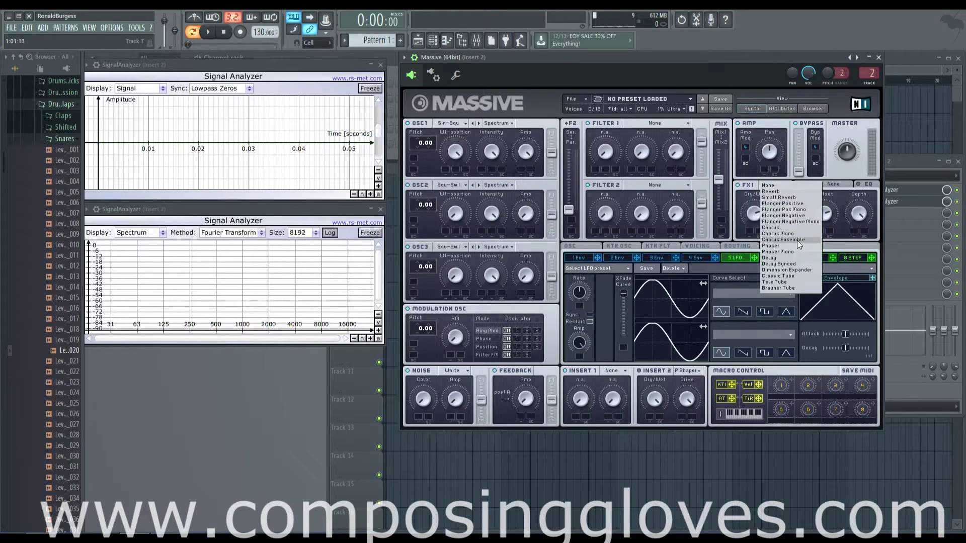
click(457, 123)
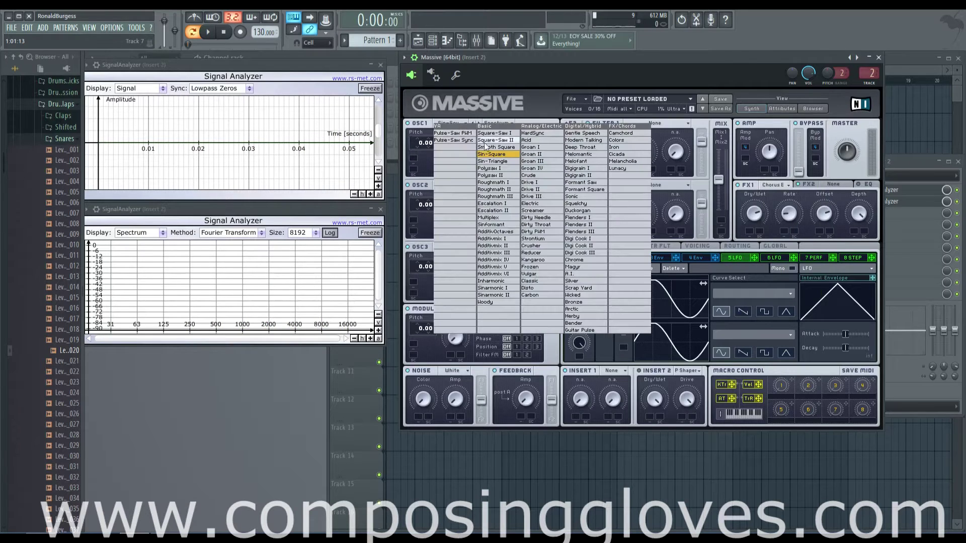
click(510, 142)
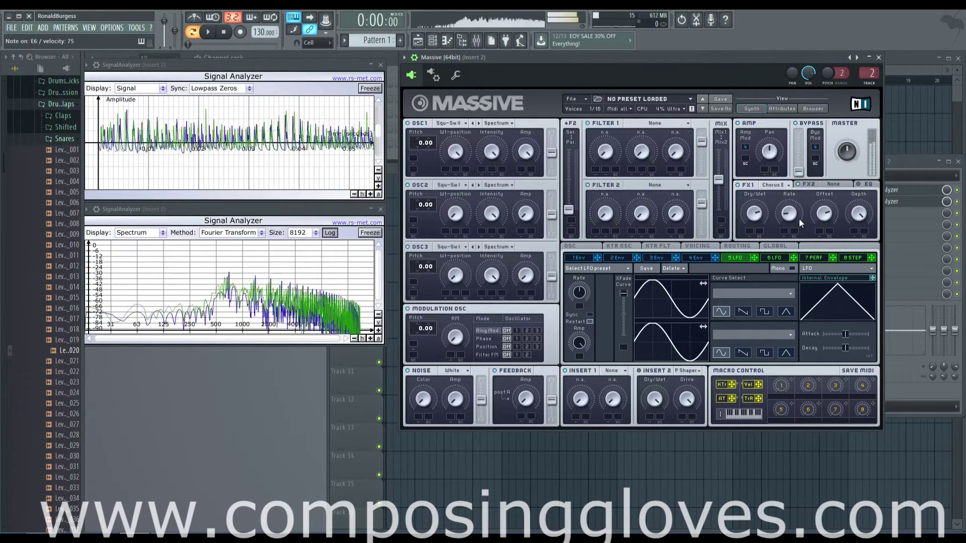
drag(828, 214, 836, 276)
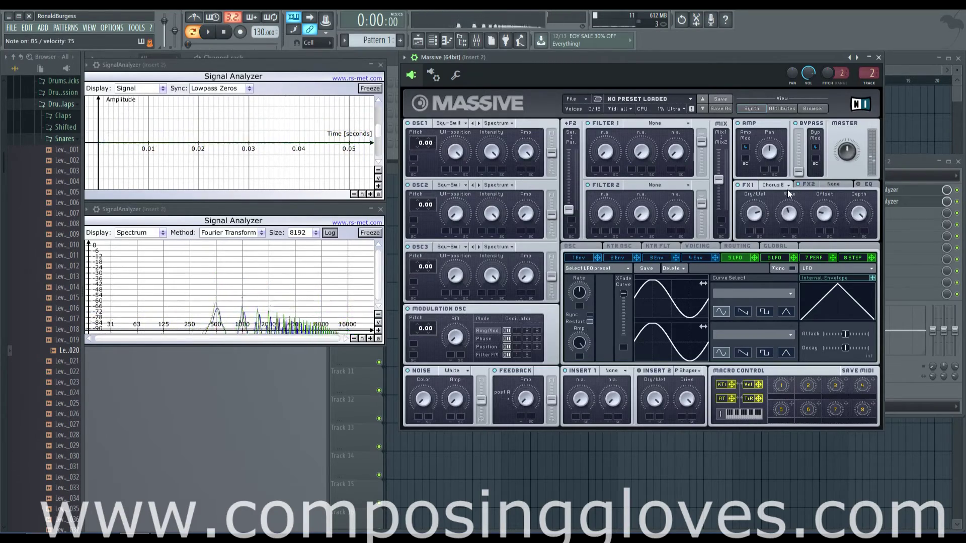
mouse_move(859, 214)
mouse_down()
mouse_move(864, 237)
mouse_move(863, 228)
mouse_up()
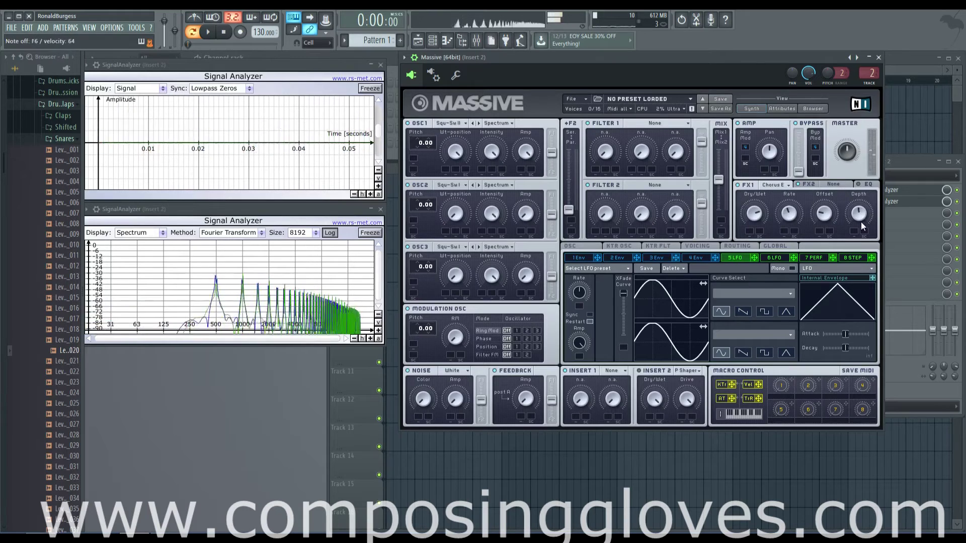
- Set the voicing mode to Polyphon and show the routing page
click(695, 246)
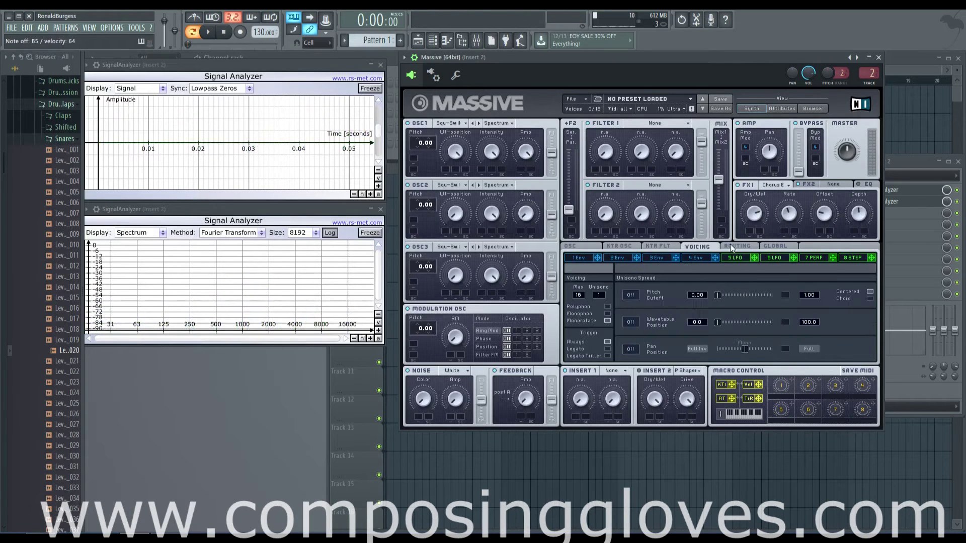
click(607, 306)
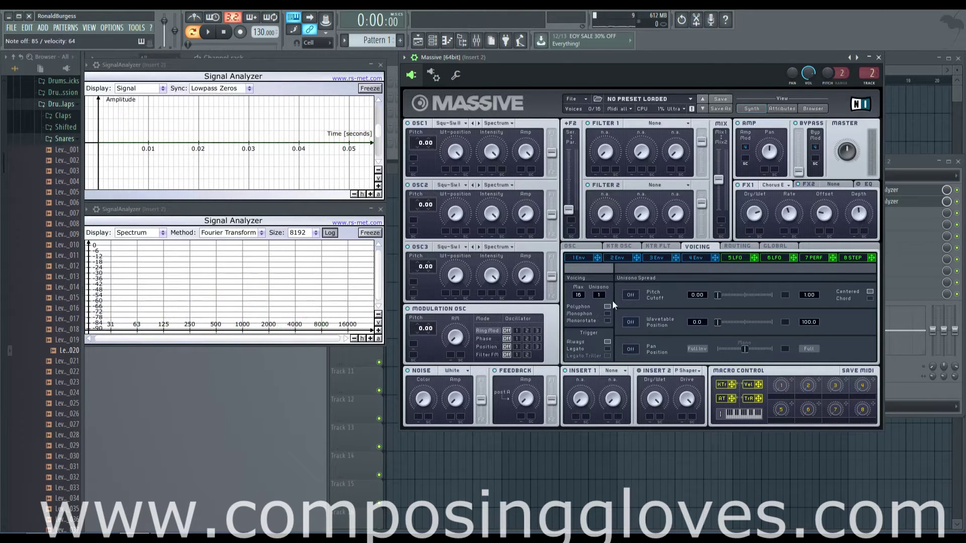
click(735, 246)
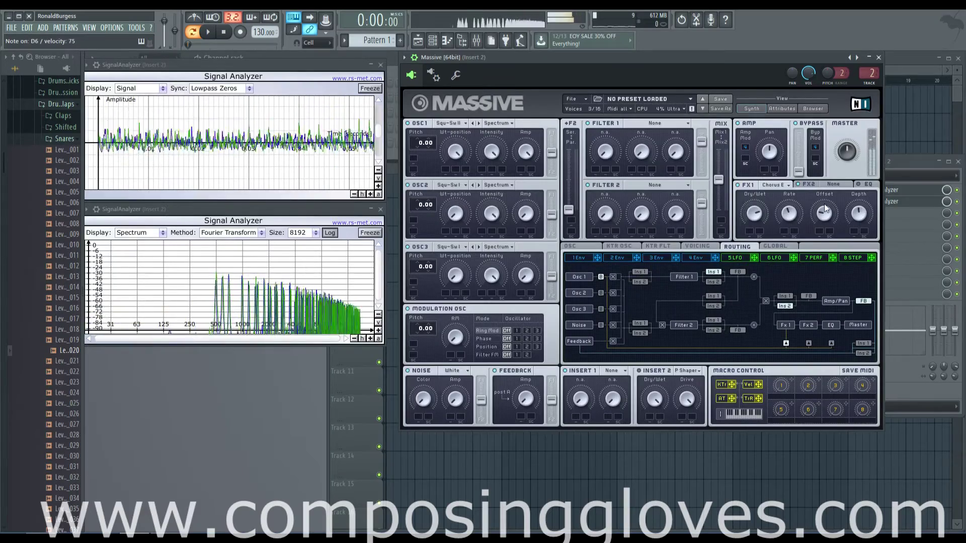
- Play a chord while raising the Chorus Ensemble Offset, setting the Depth to 64 and the Rate to 80
drag(824, 204, 823, 198)
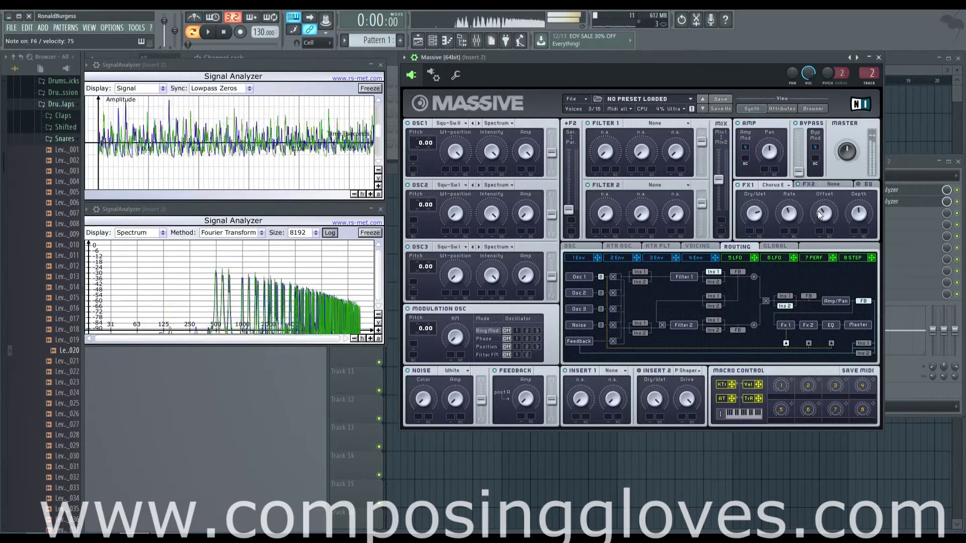
drag(859, 212, 859, 198)
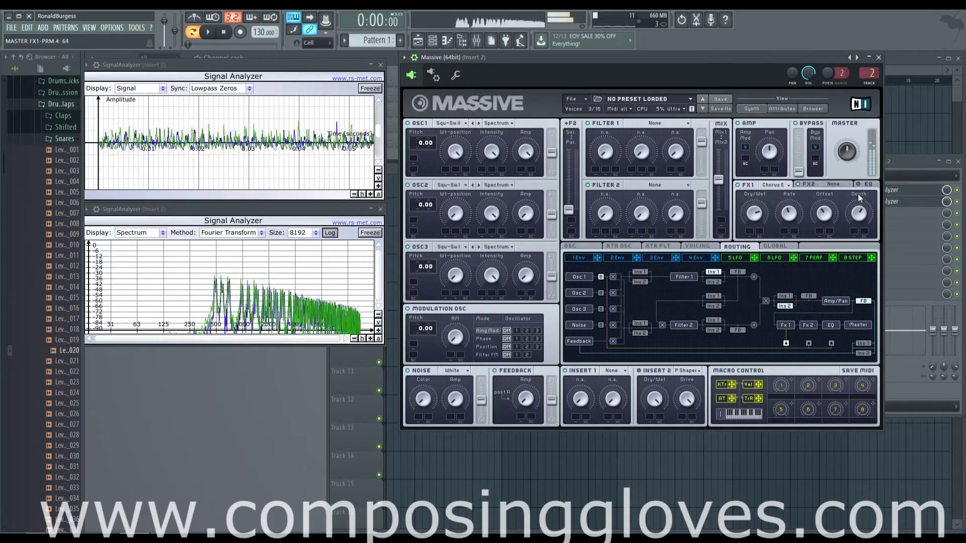
drag(793, 212, 793, 176)
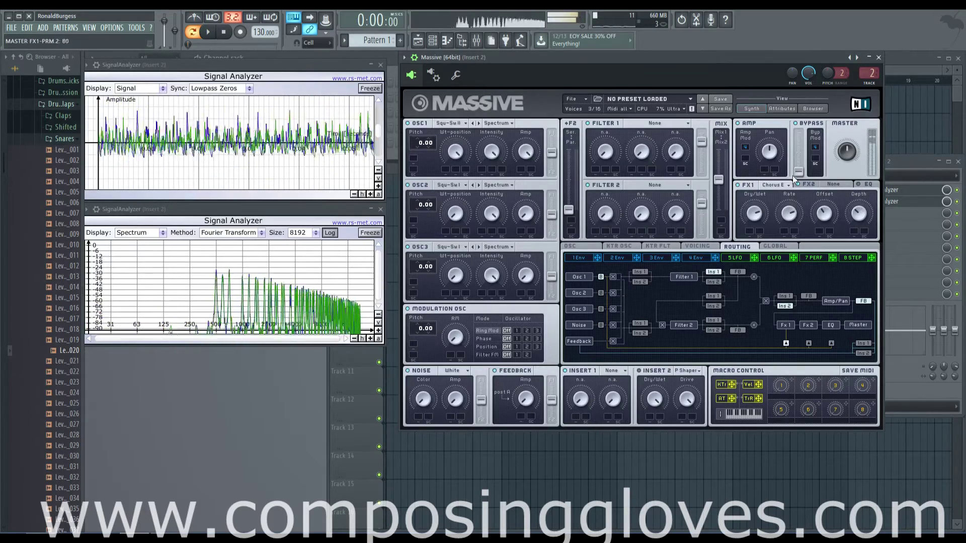
- Set the FX1 effect to Phaser and view the available Filter 1 types, leaving the filter at None
click(789, 185)
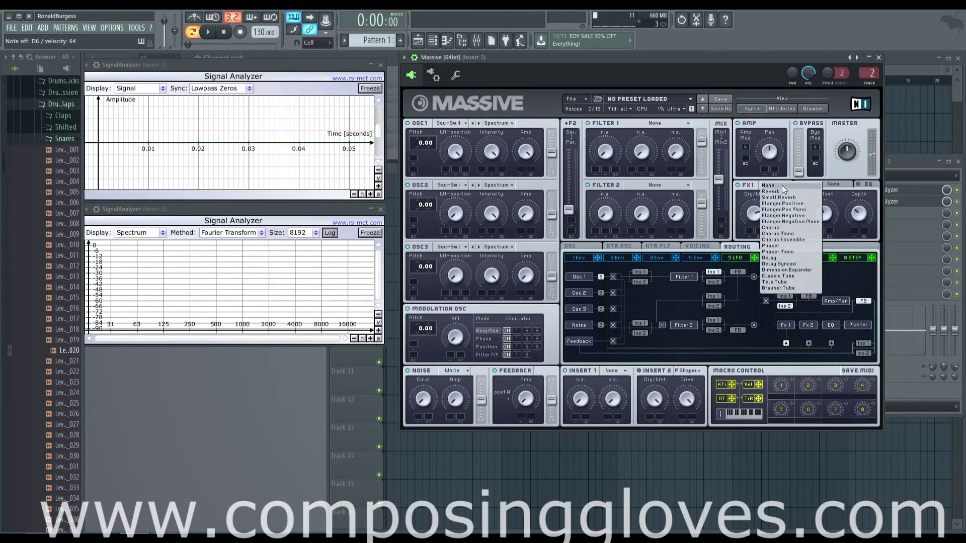
click(801, 246)
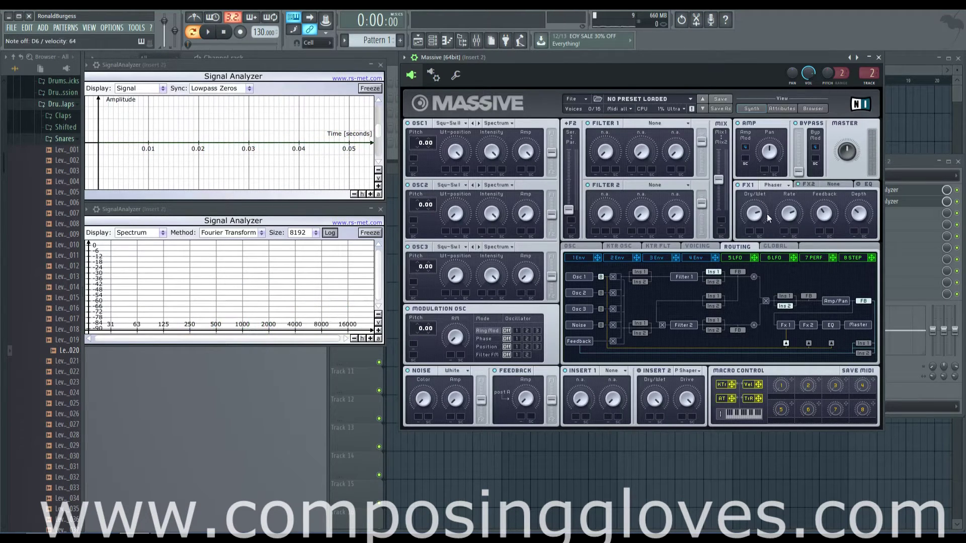
click(650, 124)
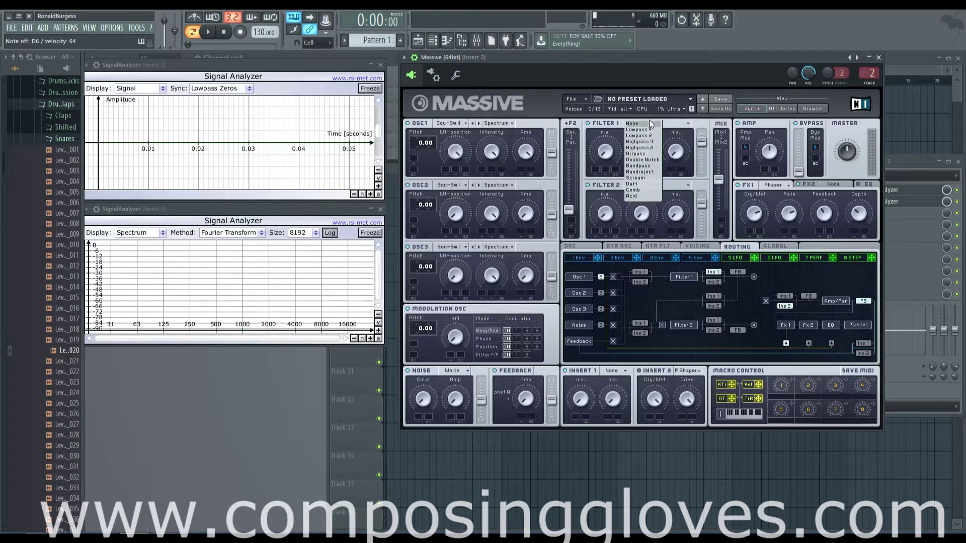
click(685, 126)
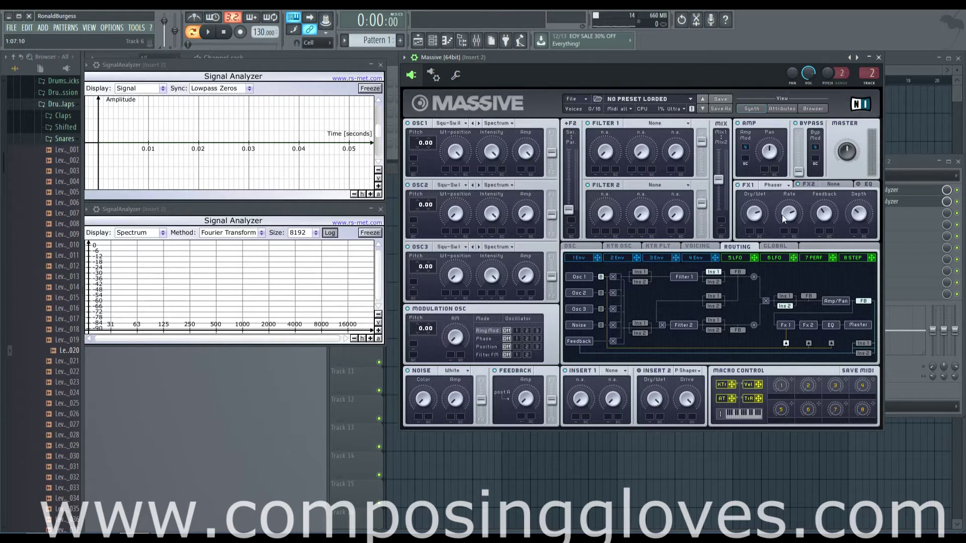
- Adjust the Phaser's Depth, Rate and Feedback in FX1 while playing notes, bringing Feedback to 40
click(860, 212)
drag(859, 212, 855, 211)
click(824, 216)
click(775, 184)
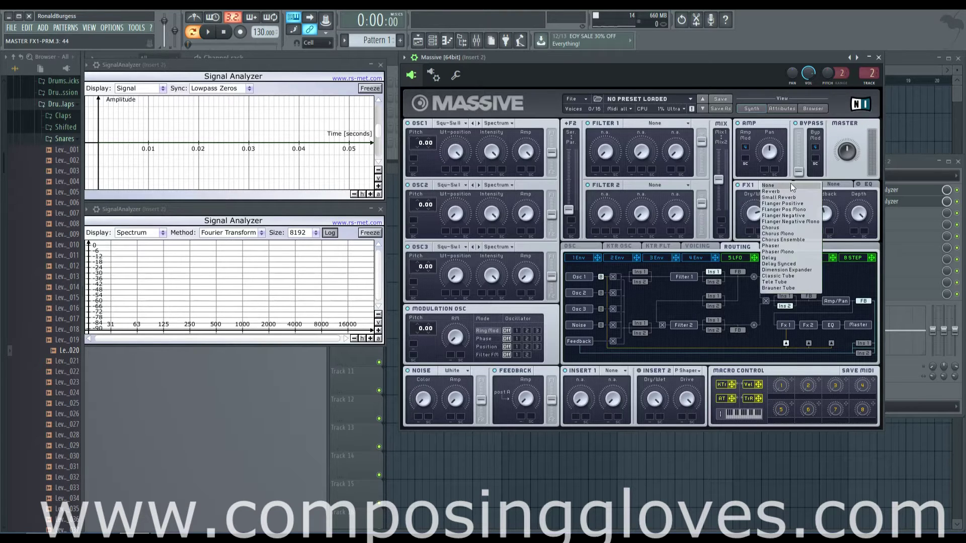
click(755, 185)
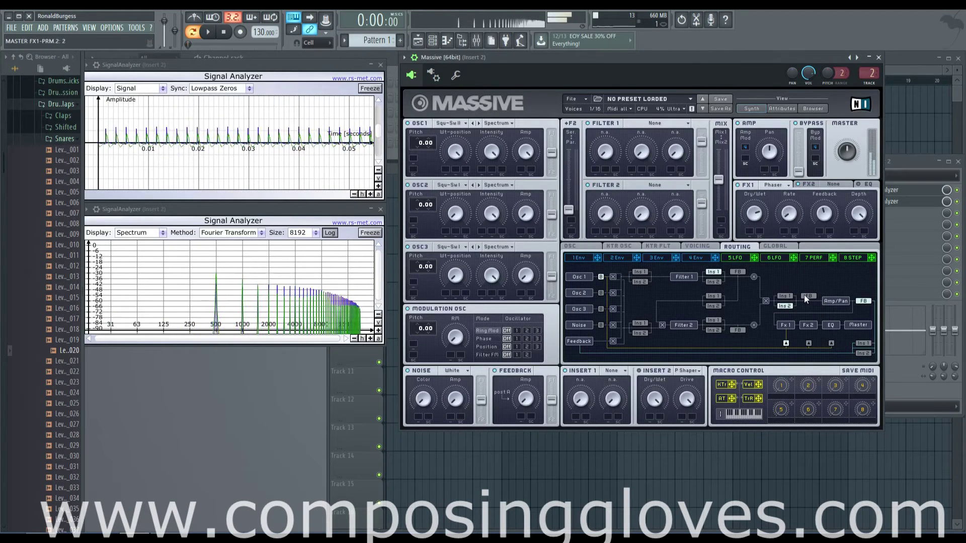
mouse_move(824, 212)
mouse_down()
mouse_move(827, 200)
mouse_move(820, 221)
mouse_move(789, 228)
mouse_move(823, 228)
mouse_up()
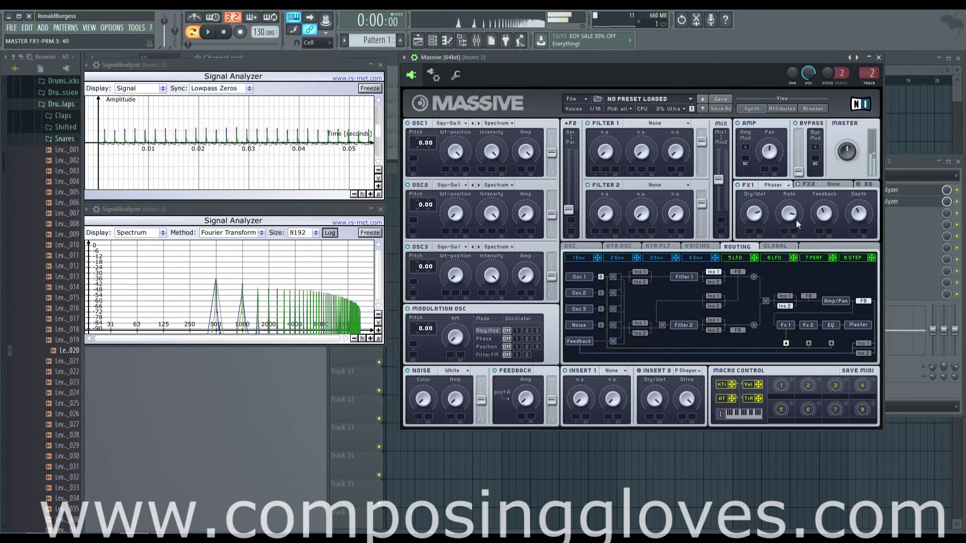
- Switch FX1 to Phaser Mono and play notes while adjusting the Rate and Feedback and setting the Depth to 63
click(778, 186)
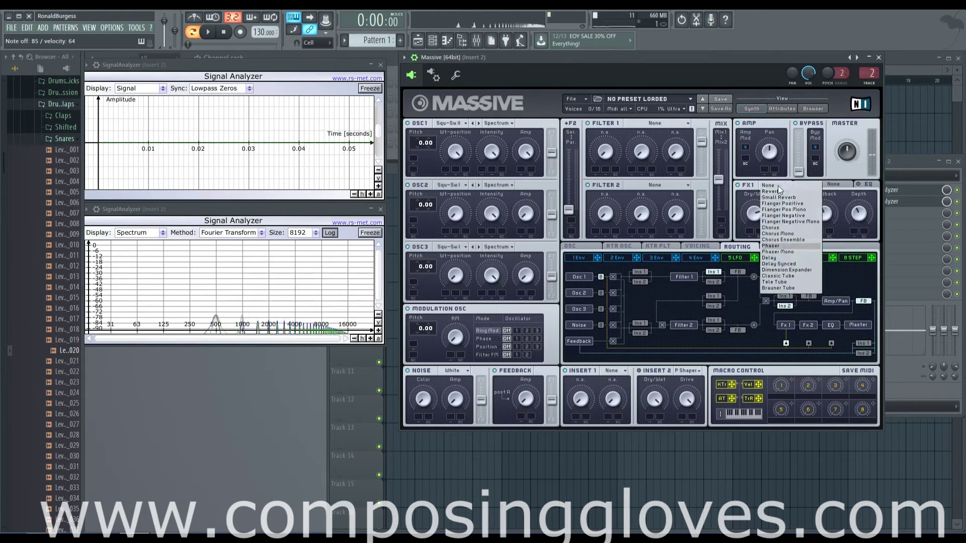
click(814, 252)
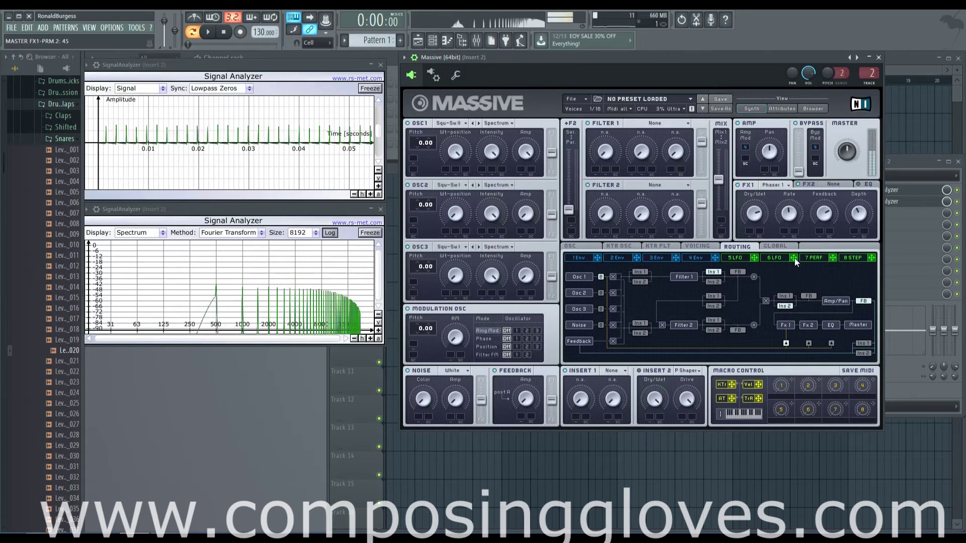
click(781, 186)
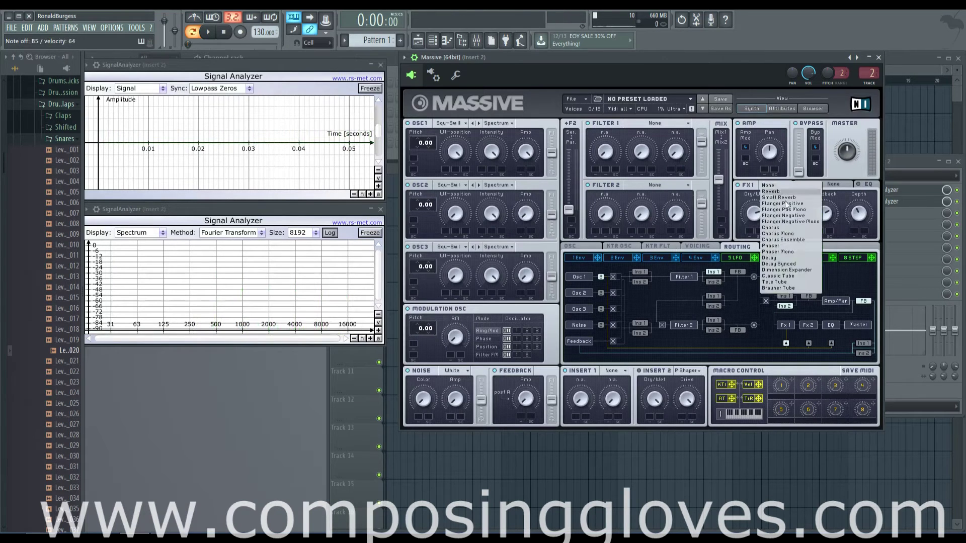
click(748, 192)
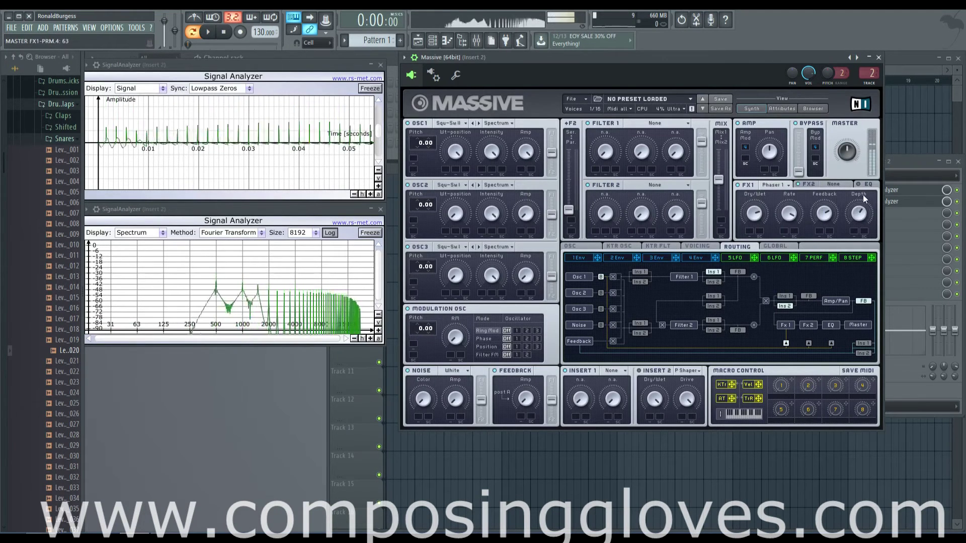
- Set FX1 to Delay, sweep the Damp up and down while playing a note, and lower Time Left to 0
click(780, 184)
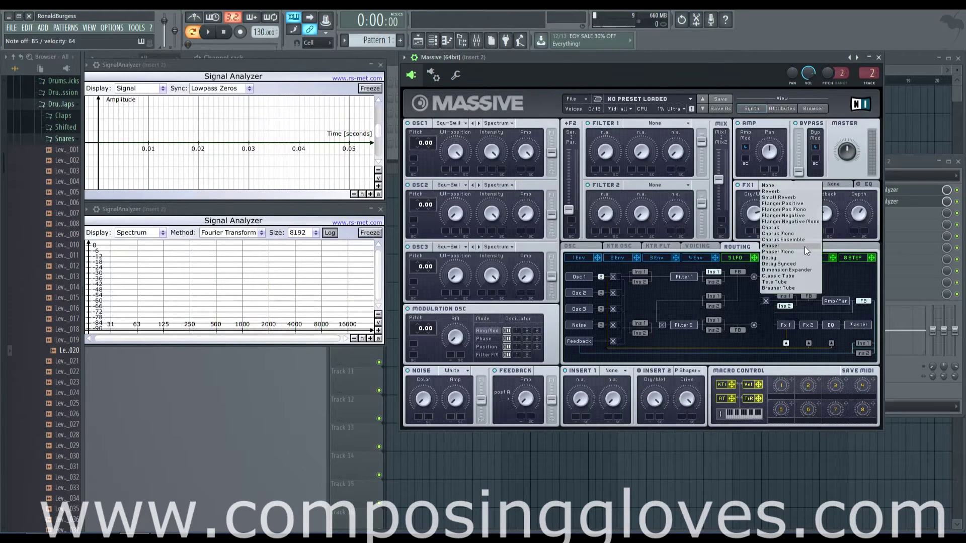
click(805, 247)
click(772, 186)
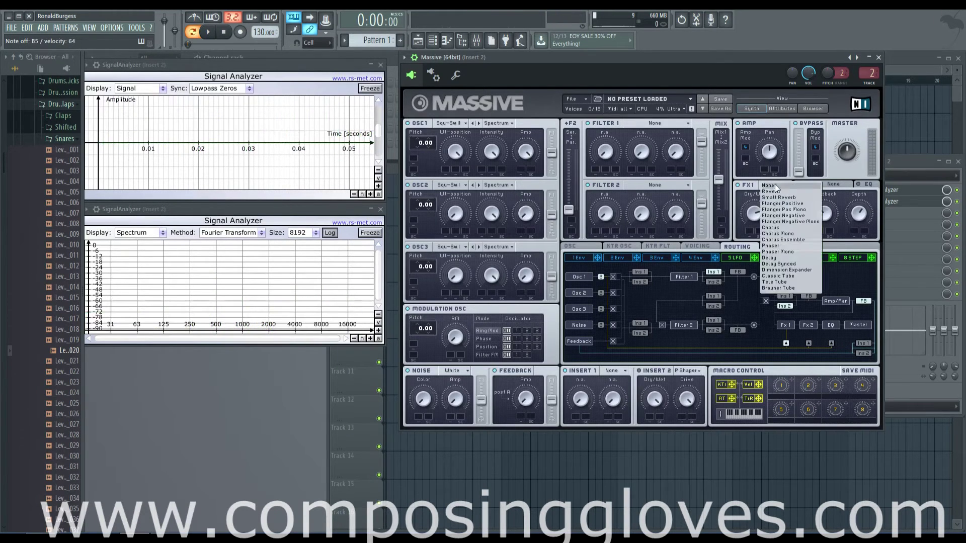
click(798, 259)
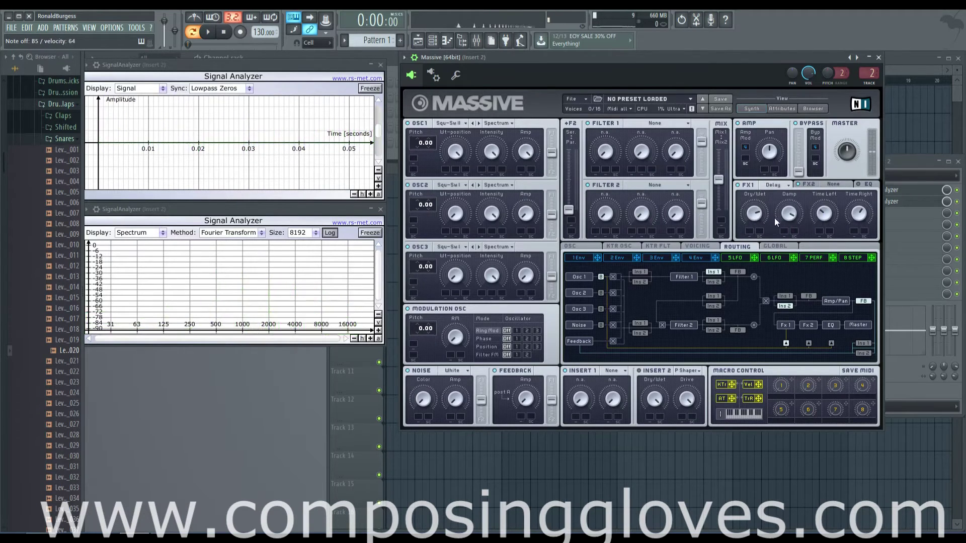
drag(783, 215, 778, 159)
drag(790, 195, 810, 300)
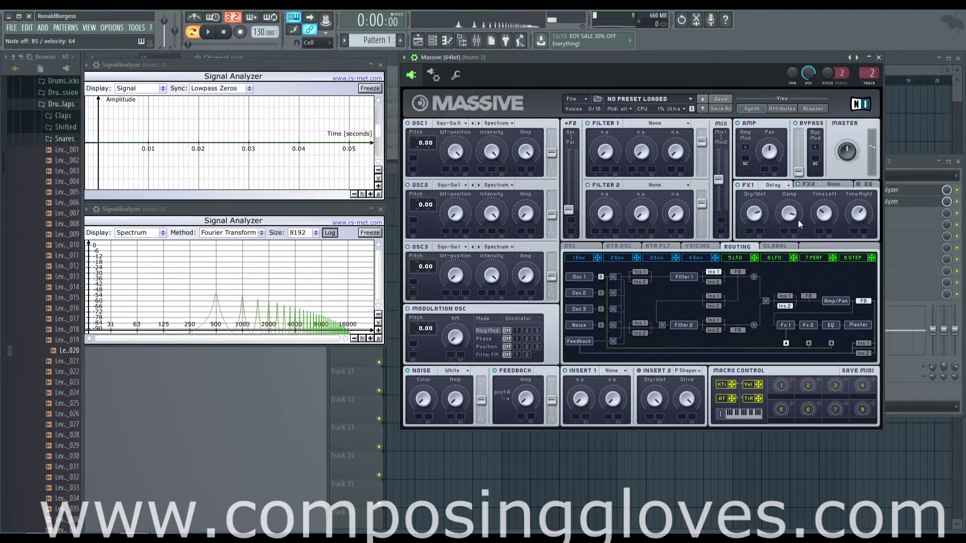
drag(827, 216, 825, 225)
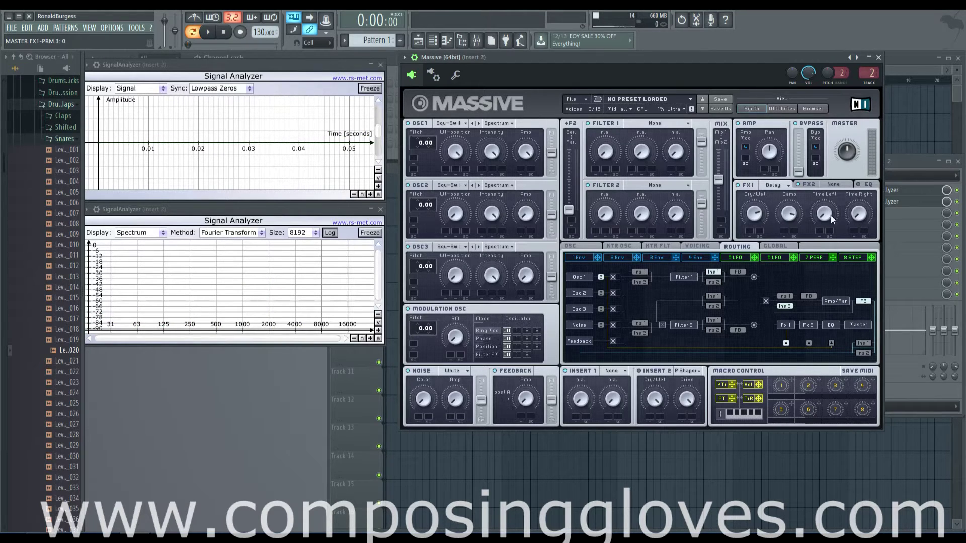
- Play repeated notes through the Delay while adjusting Time Right, and briefly freeze the spectrum analyzer to inspect the signal
key(m)
key(m)
key(m)
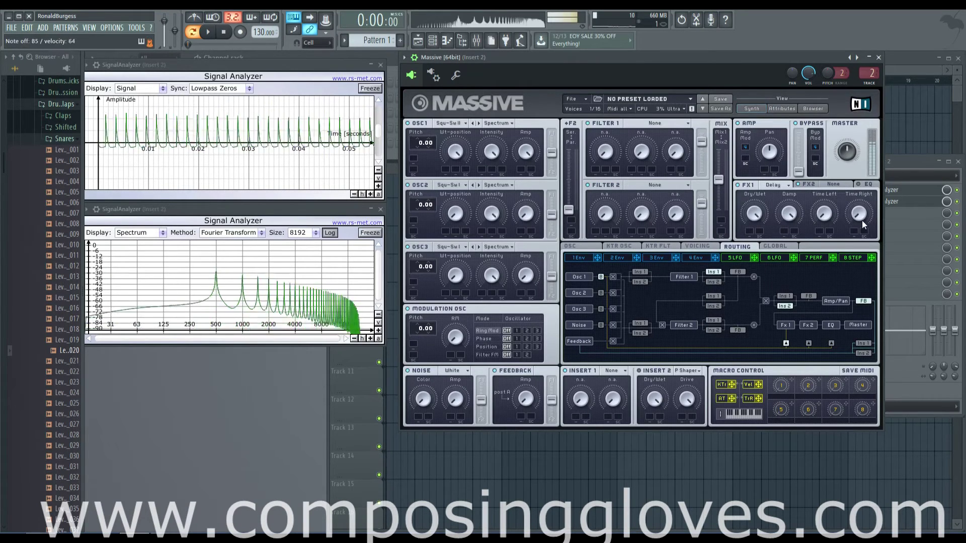
key(m)
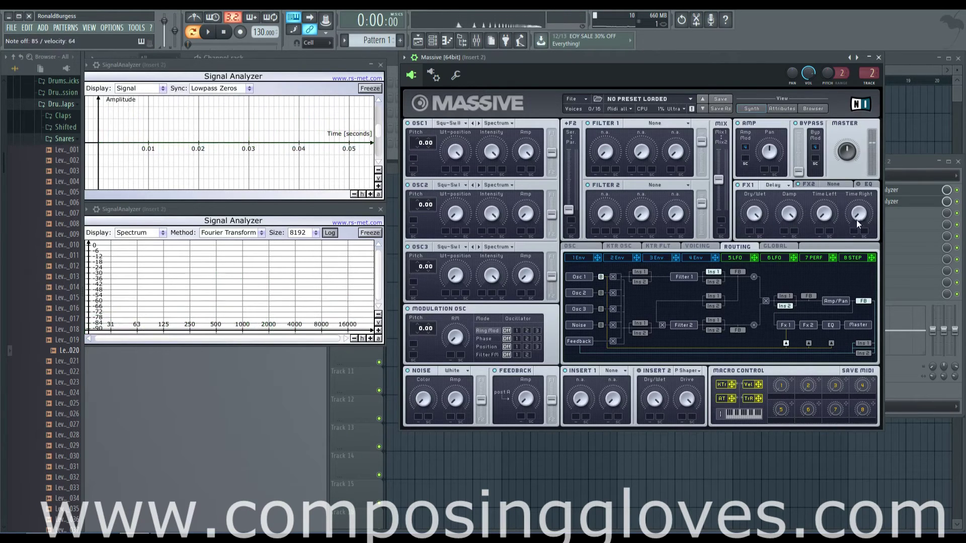
key(m)
key(m)
click(367, 233)
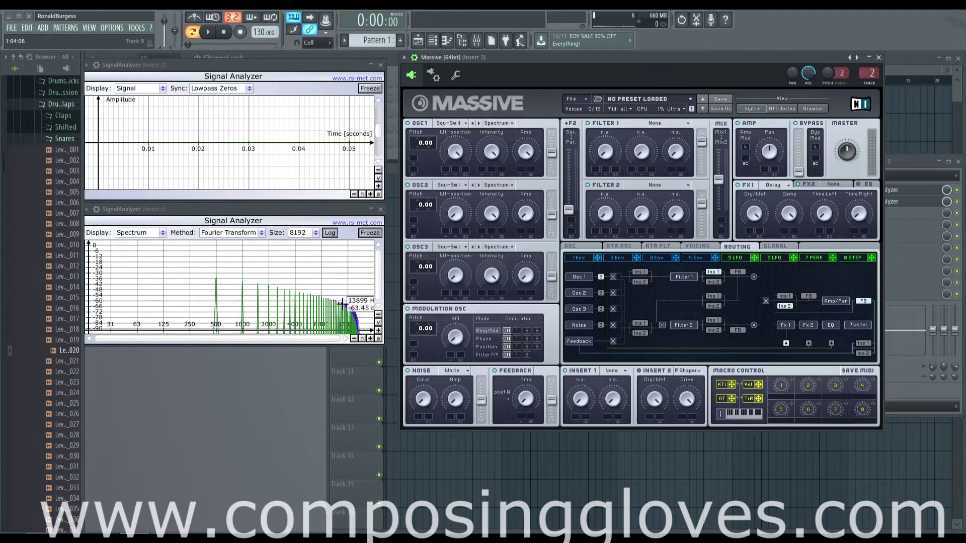
click(370, 233)
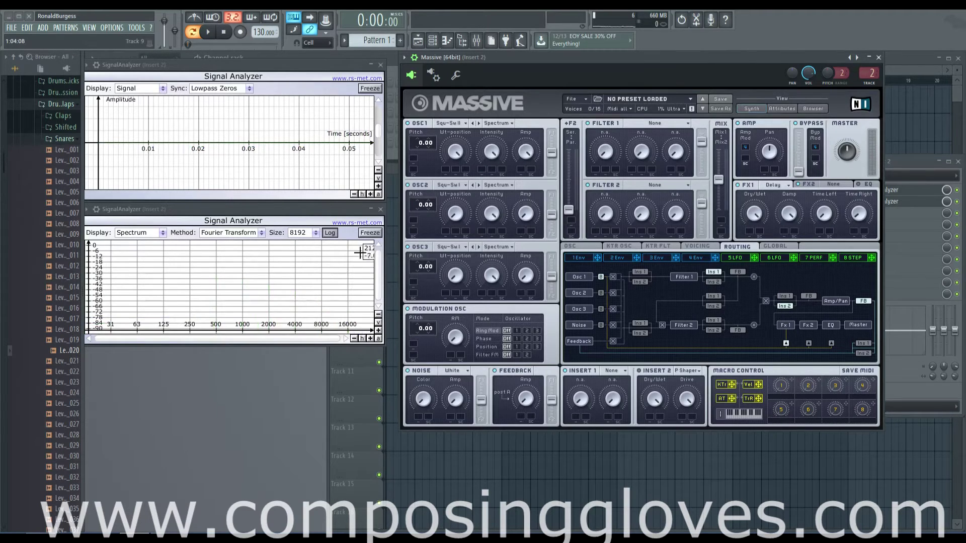
- Set FX1 to Delay Synced, adjust its Dry/Wet and raise the Feedback
click(775, 185)
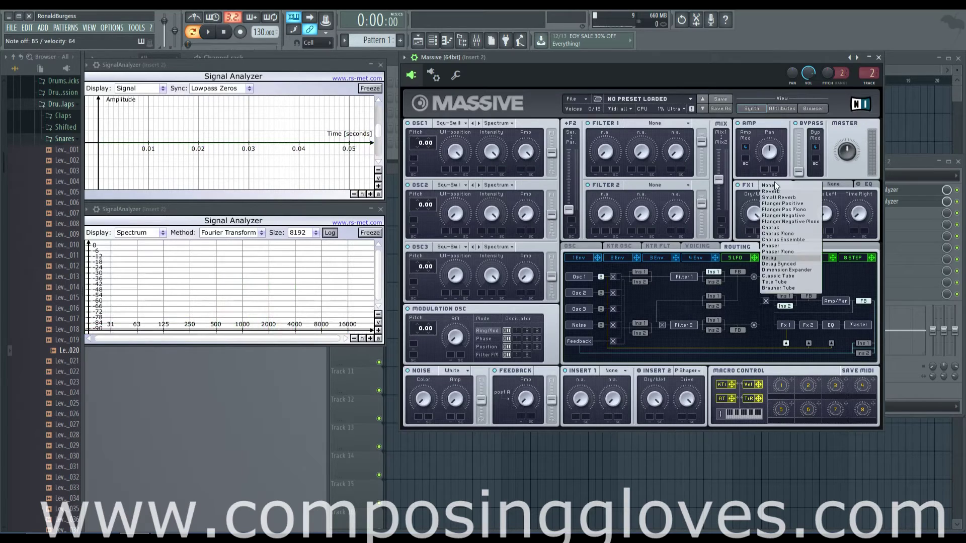
click(801, 264)
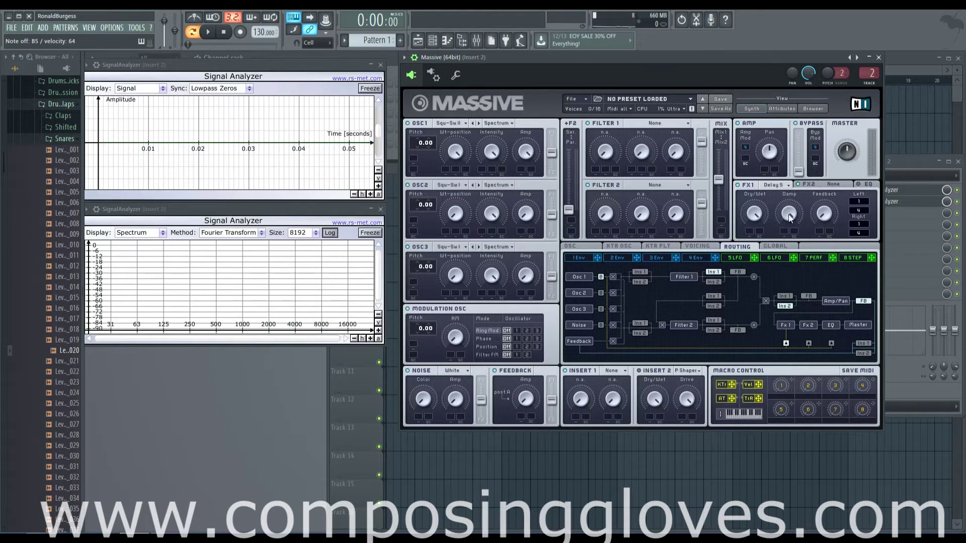
drag(754, 213, 760, 258)
drag(824, 216, 817, 168)
- Show the voicing page and set the synced delay's Left time to 1/8 and Right time to 3/1 while playing notes
click(699, 246)
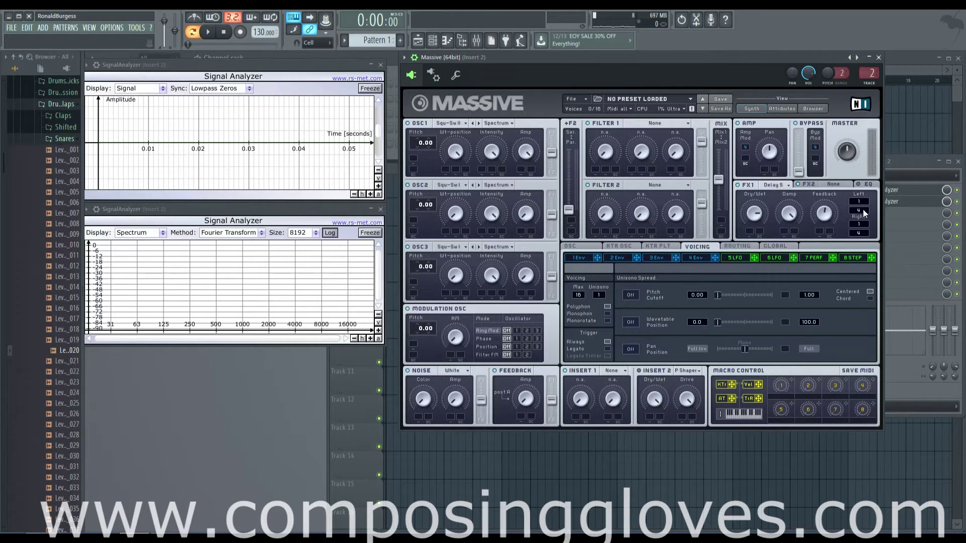
scroll(861, 210, up, 1)
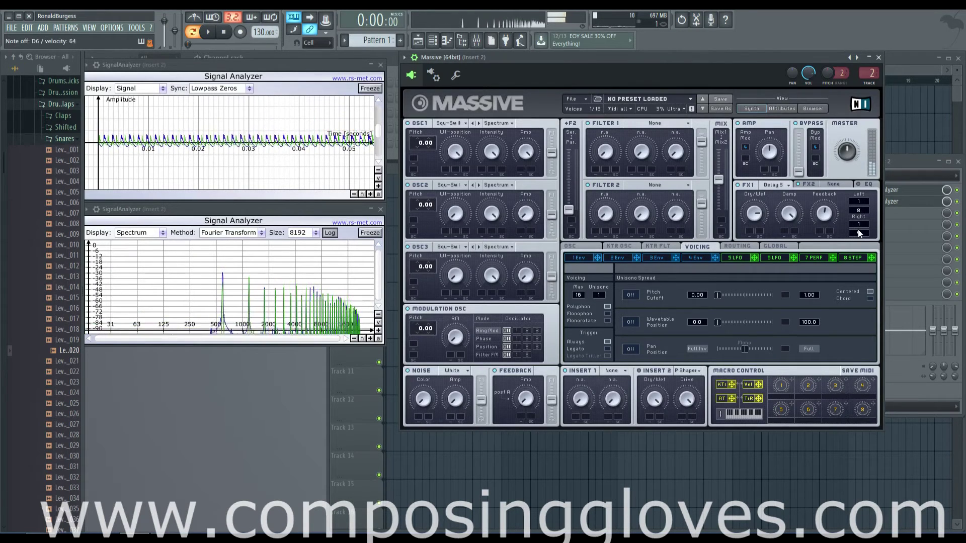
scroll(862, 210, up, 2)
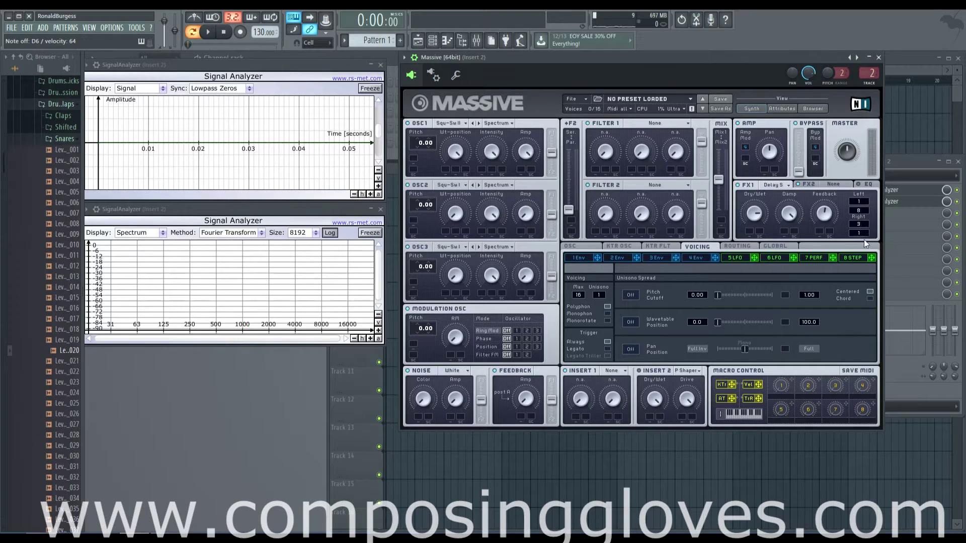
- Show the 5 LFO settings and toggle its Sync option on and back off
click(735, 258)
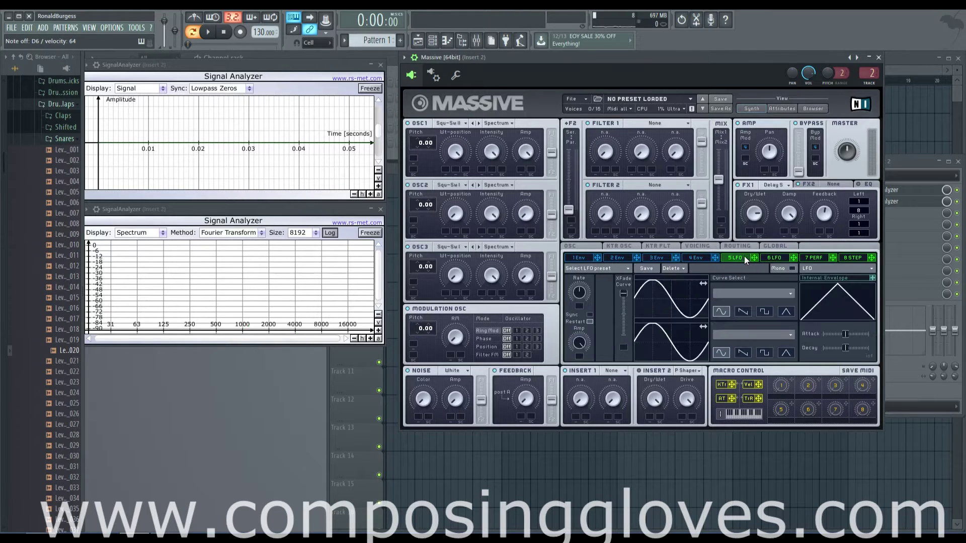
click(589, 314)
click(590, 314)
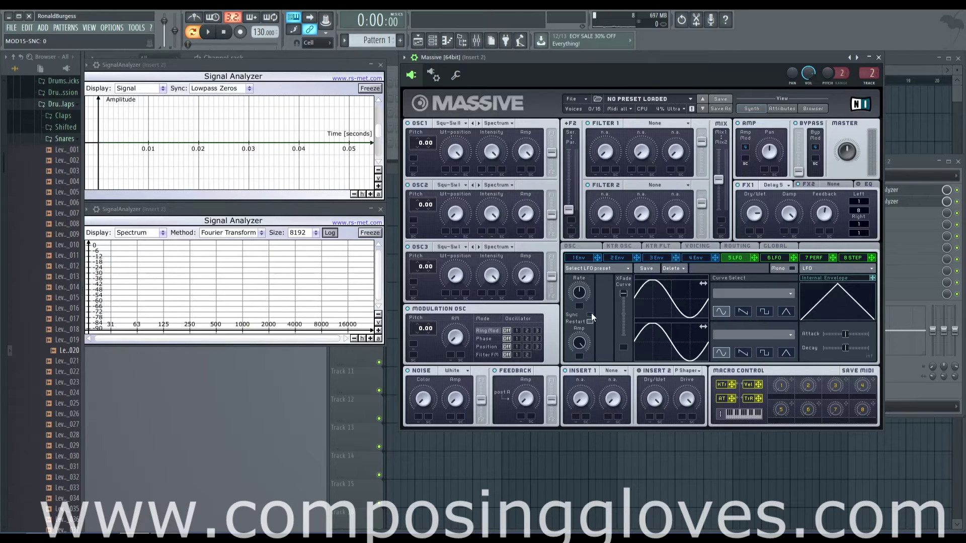
- Set FX1 to Dimension Expander with Dry/Wet at 0, and briefly view the FX2 slot
click(767, 186)
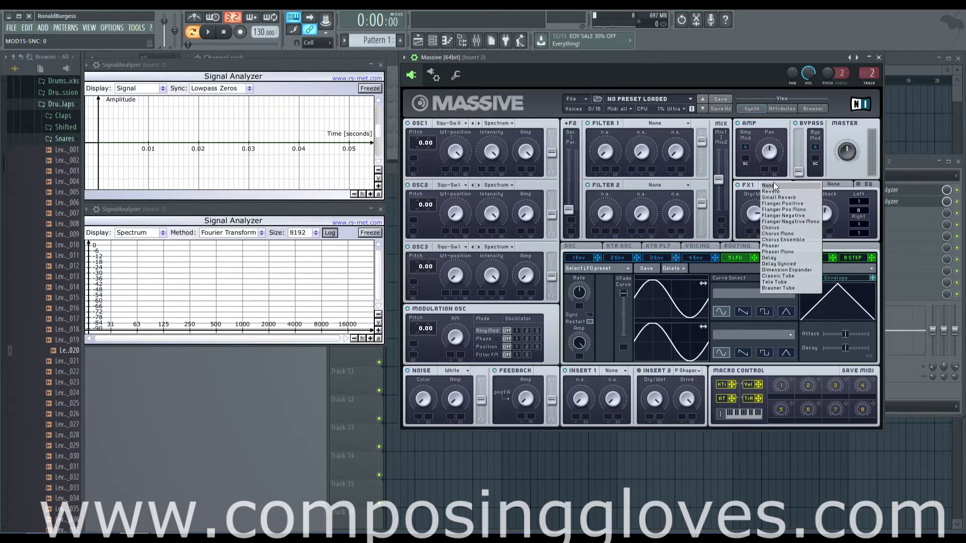
click(810, 269)
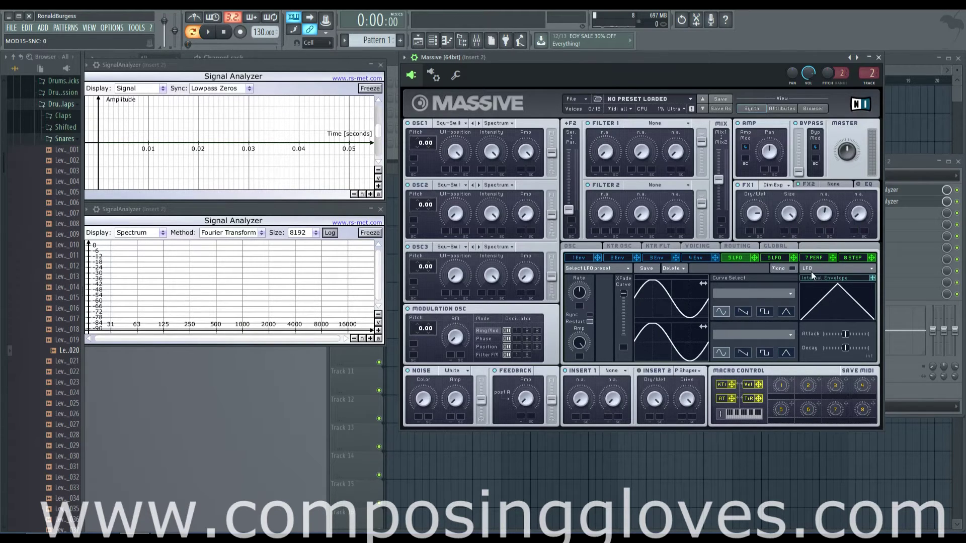
click(772, 184)
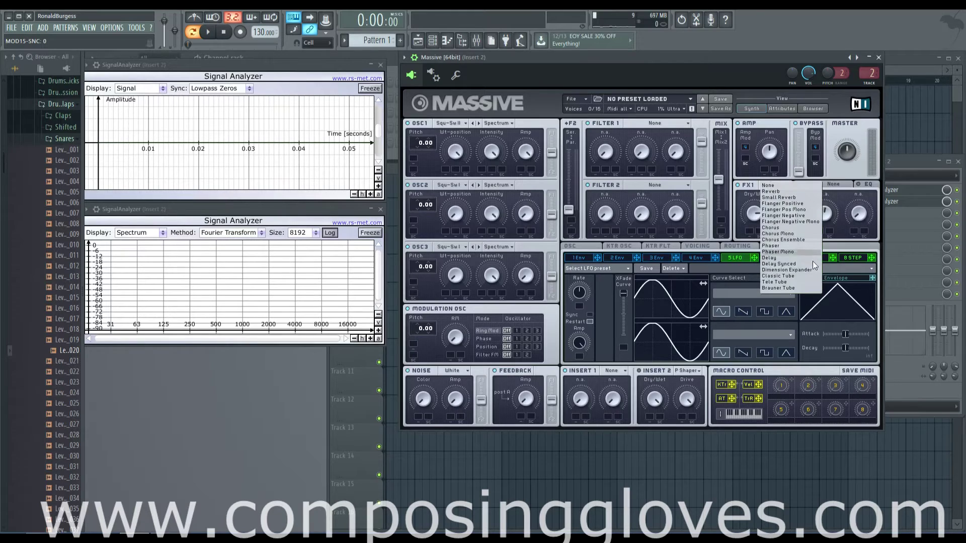
click(742, 195)
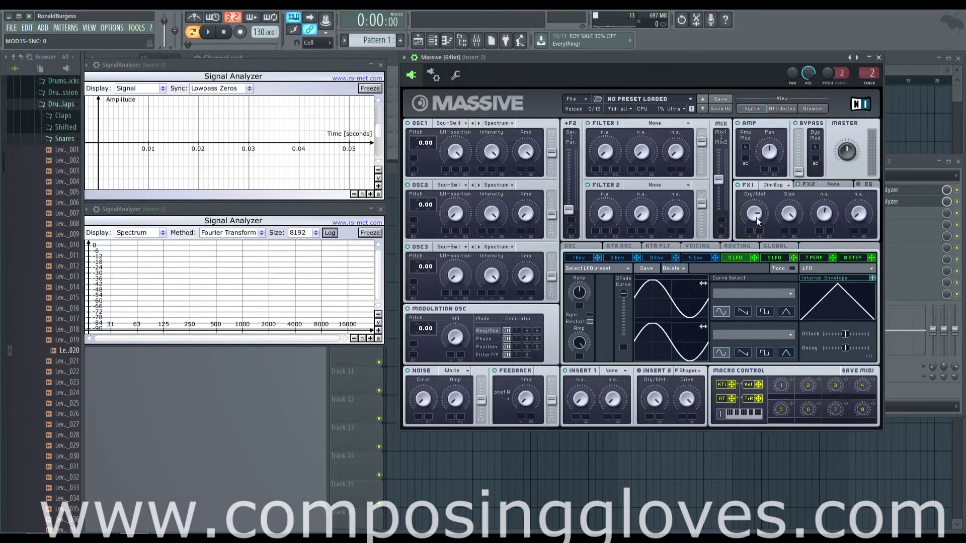
click(756, 217)
click(823, 187)
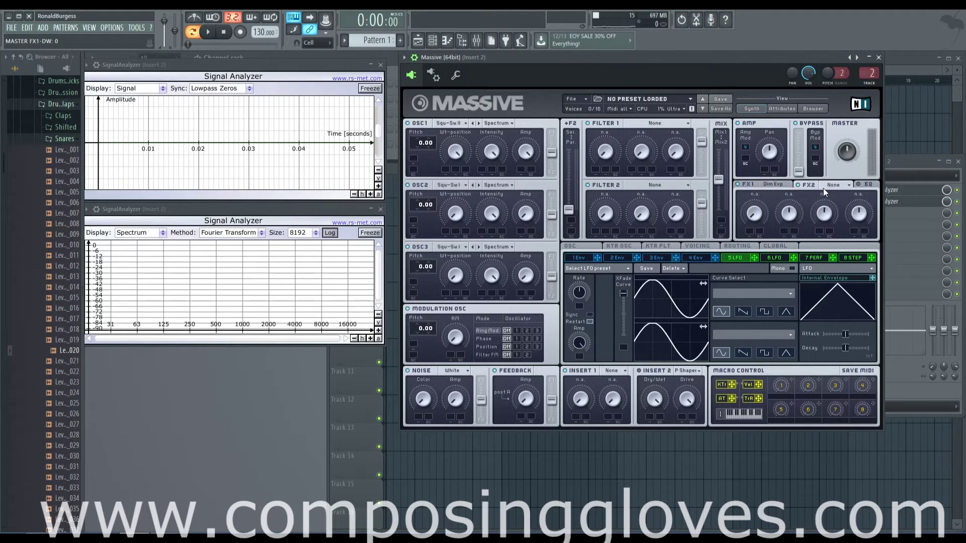
click(764, 185)
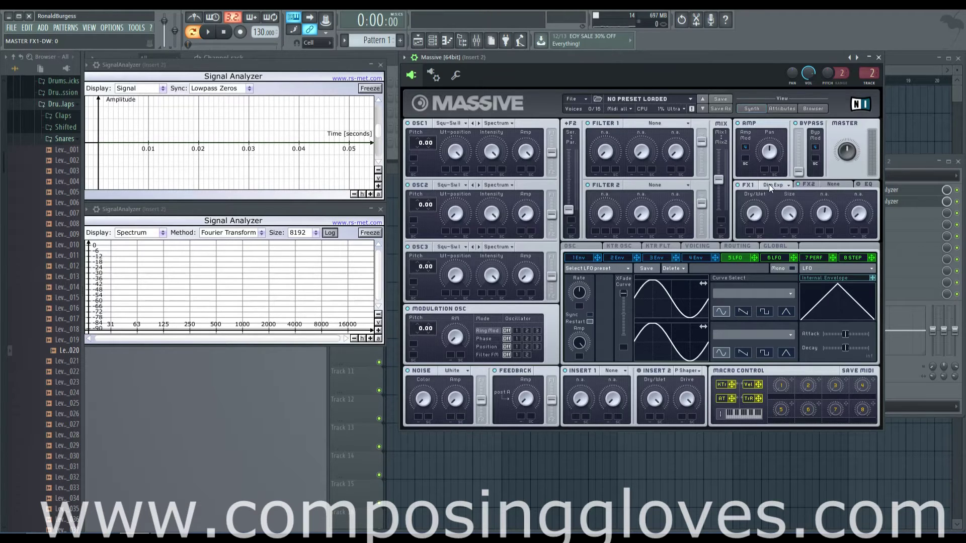
- Play repeated notes through the Dimension Expander while adjusting its Size and Dry/Wet
click(768, 184)
click(741, 192)
drag(789, 214, 786, 198)
key(w)
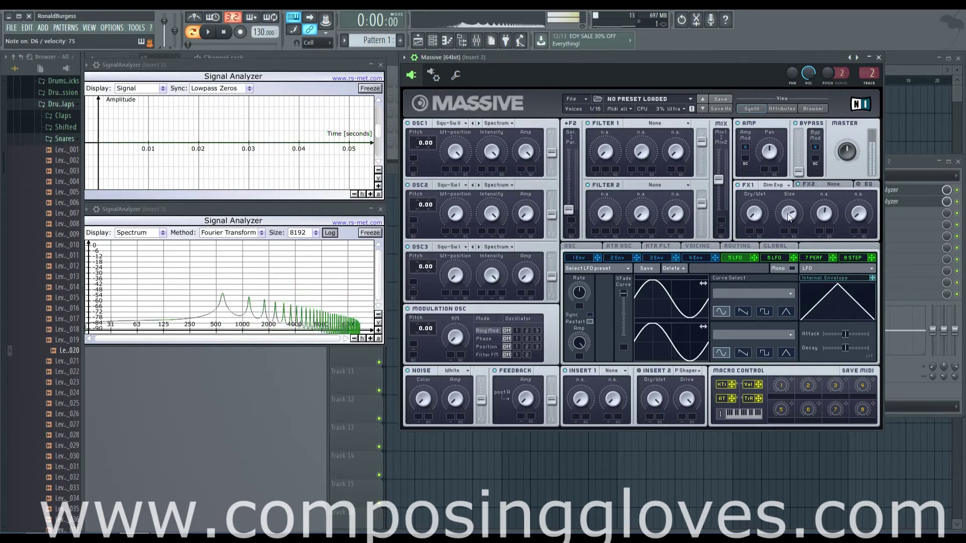
key(w)
key(w)
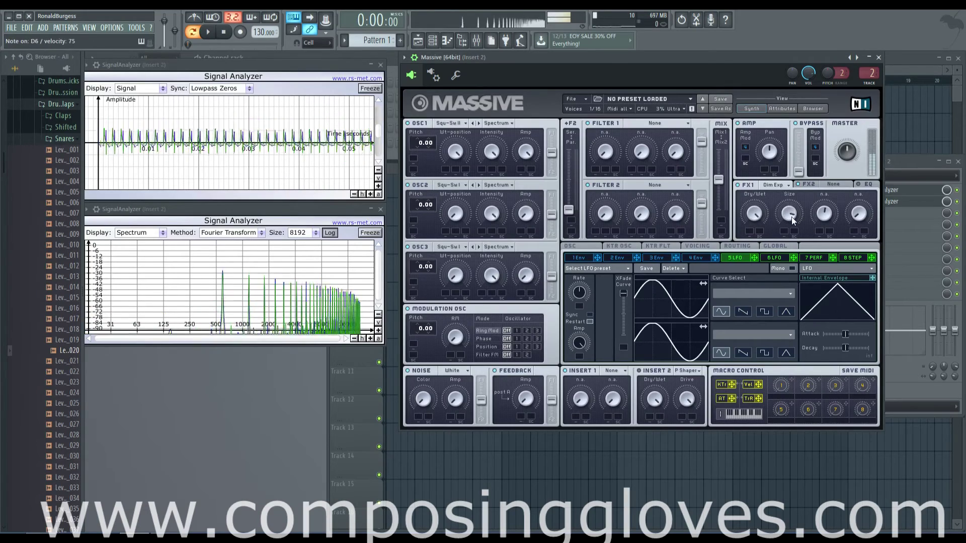
- Sweep the Dimension Expander's Size down and up while playing notes, then examine the spectrum display
key(w)
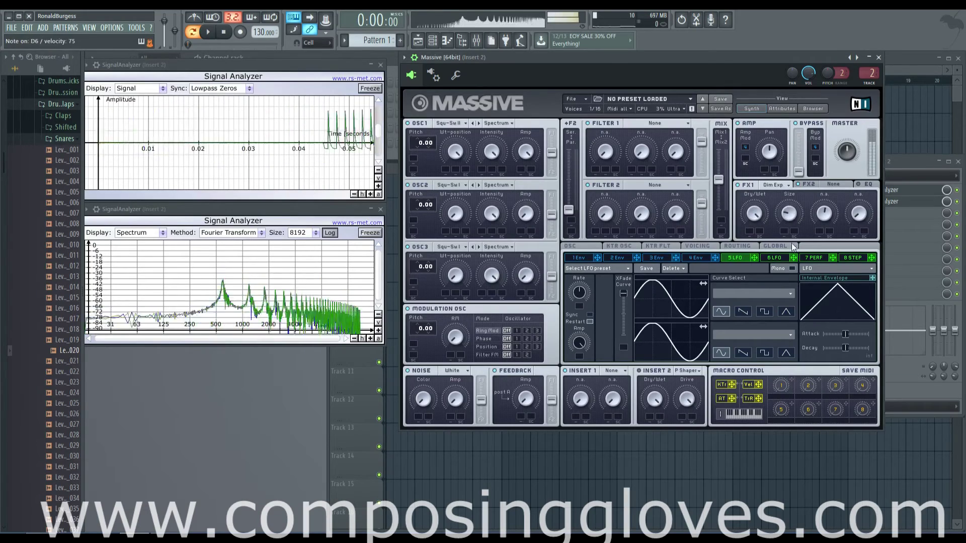
key(w)
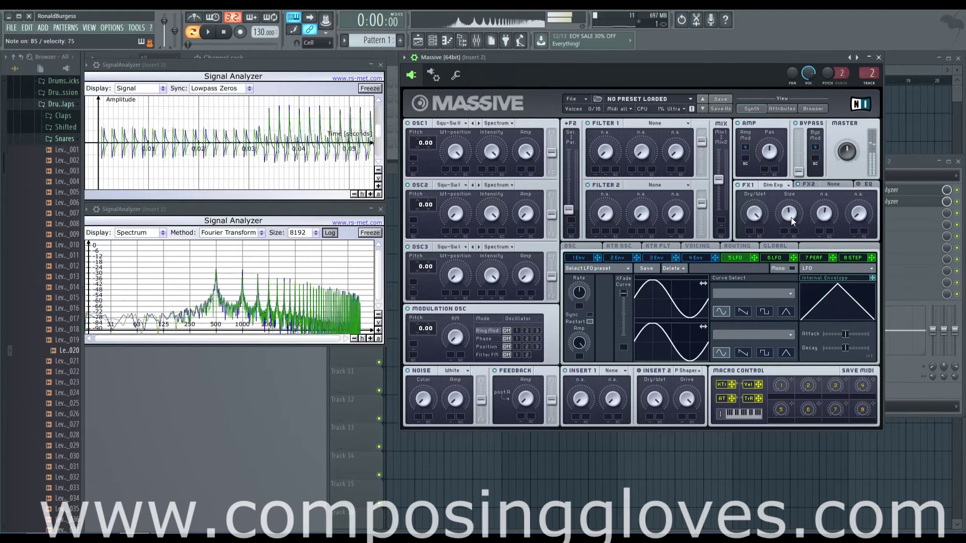
drag(790, 217, 795, 240)
drag(787, 204, 778, 182)
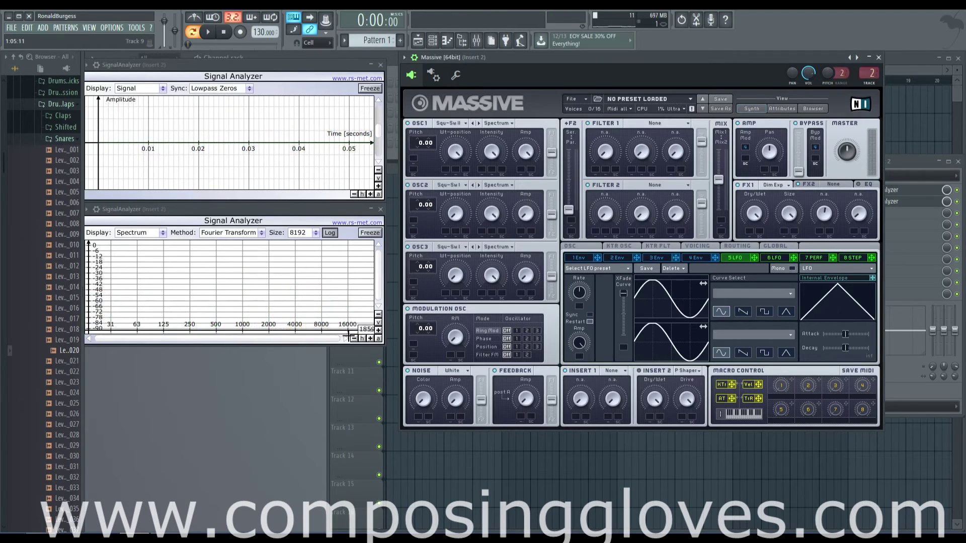
mouse_move(281, 298)
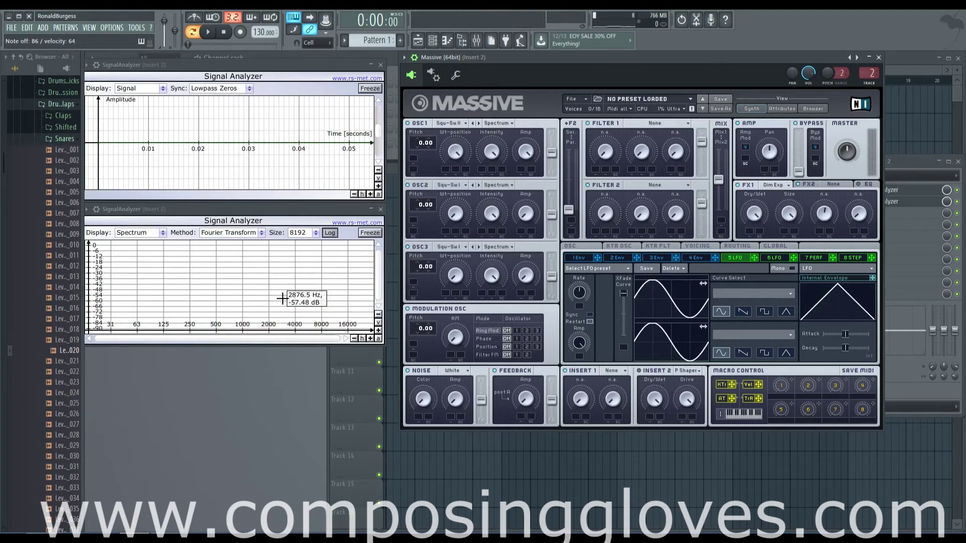
- Set FX1 to Classic Tube and compare its list of effects with the one offered for FX2
click(784, 185)
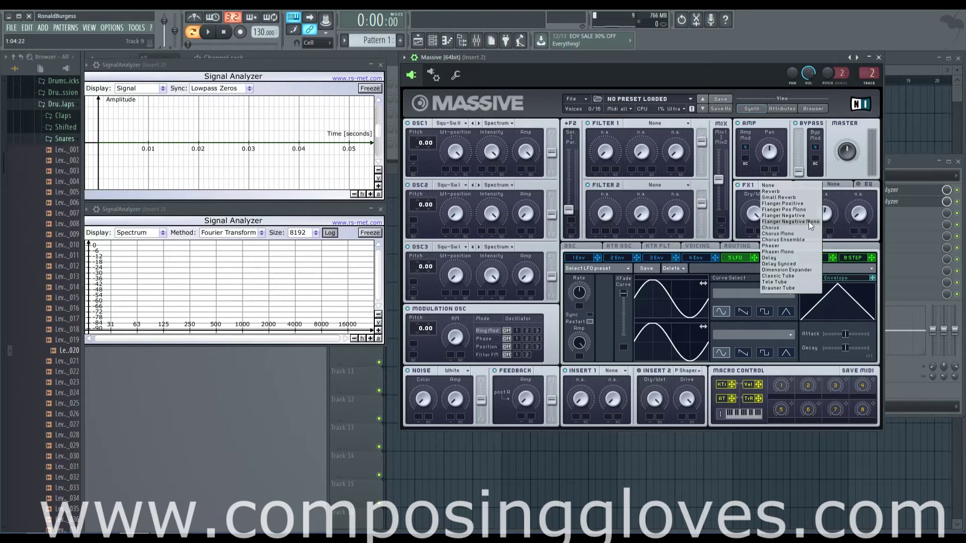
click(808, 278)
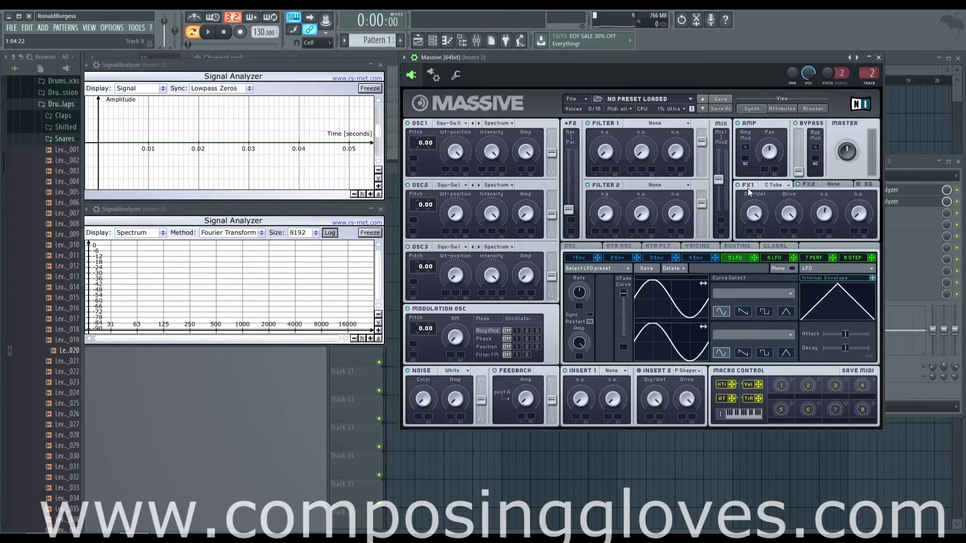
click(833, 185)
click(834, 185)
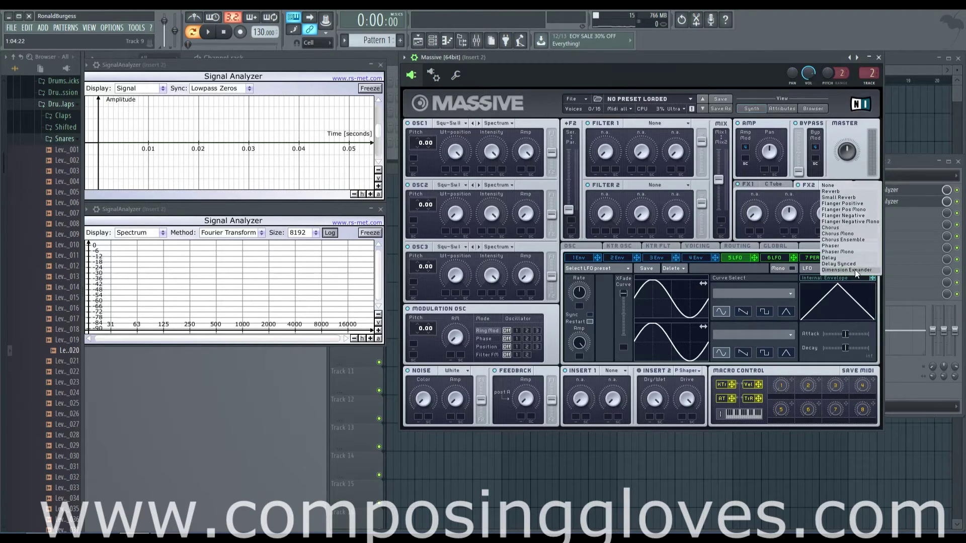
click(805, 186)
click(777, 186)
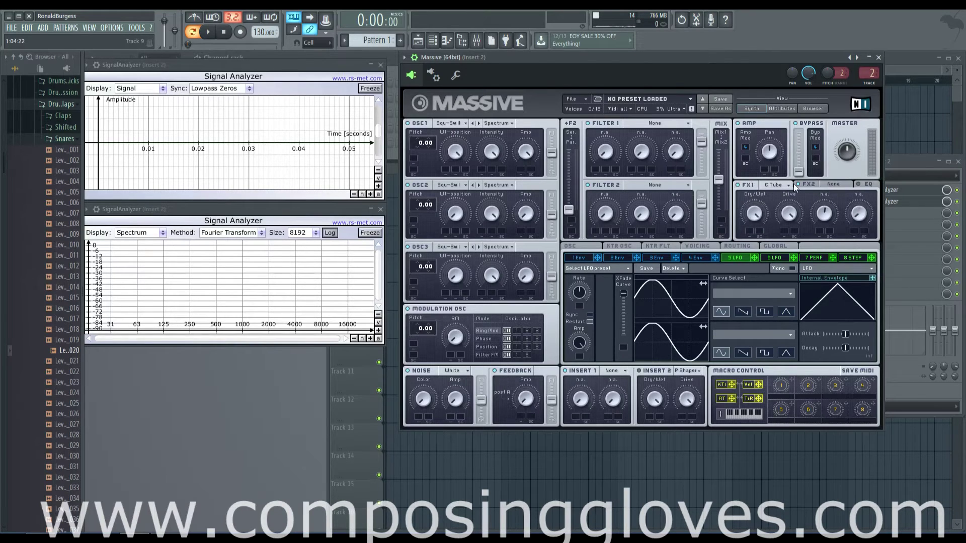
click(768, 186)
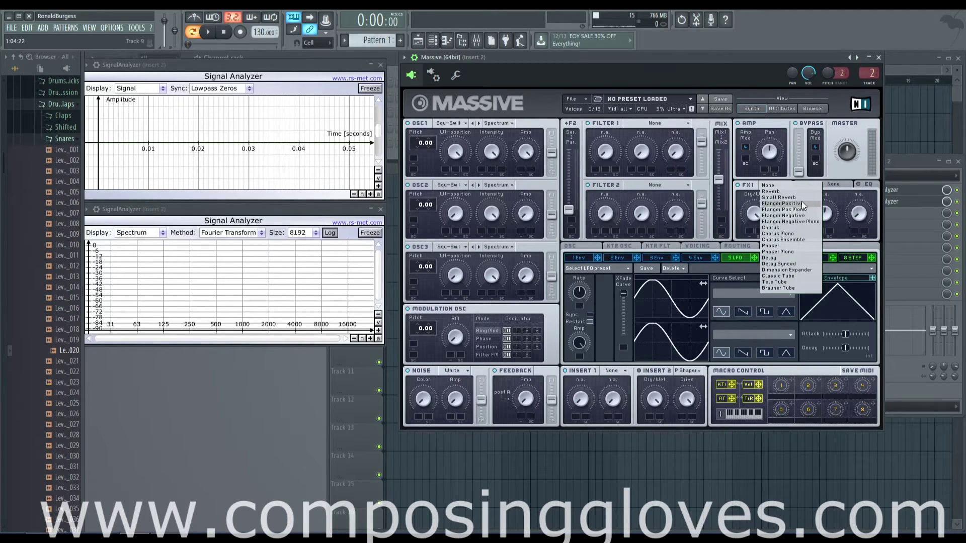
click(795, 276)
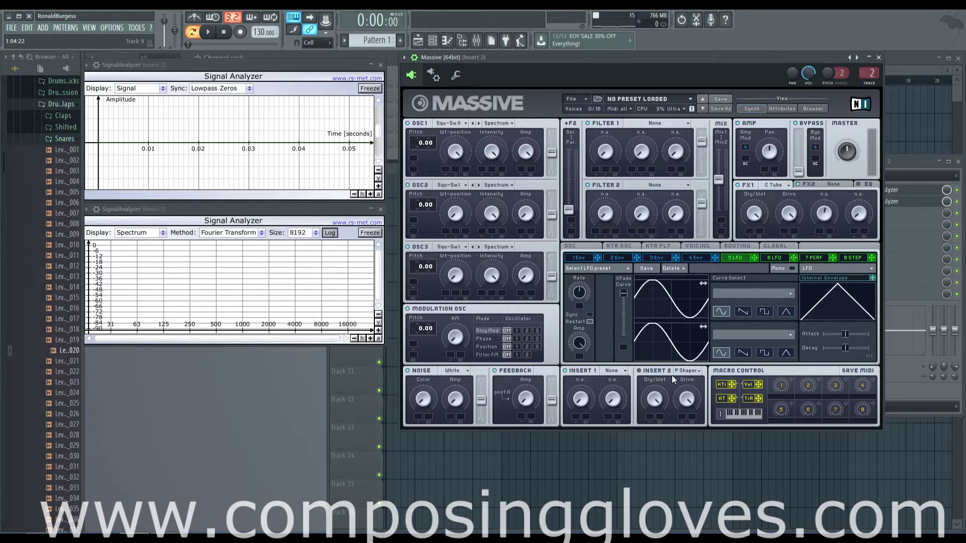
- Look through the voicing and keytracking pages and show the routing page
click(738, 247)
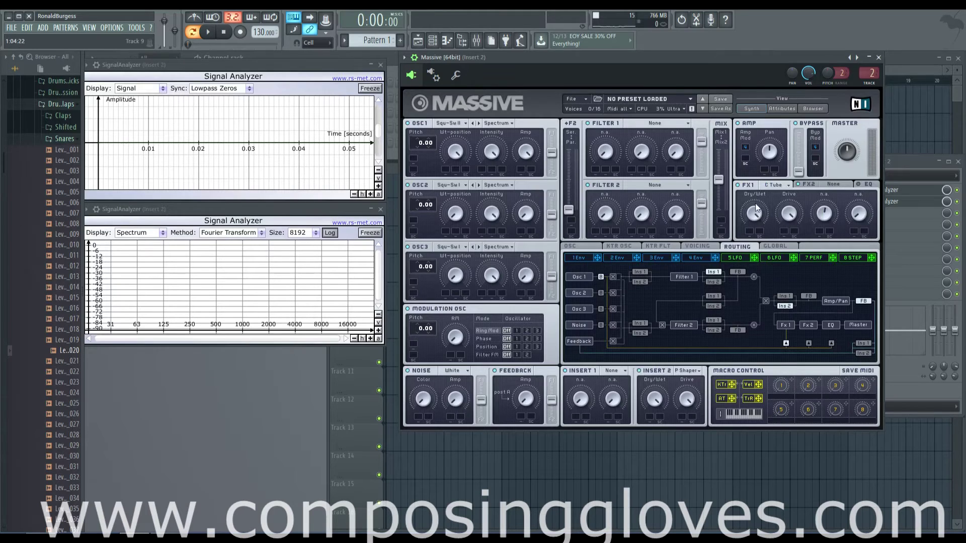
click(693, 248)
click(660, 247)
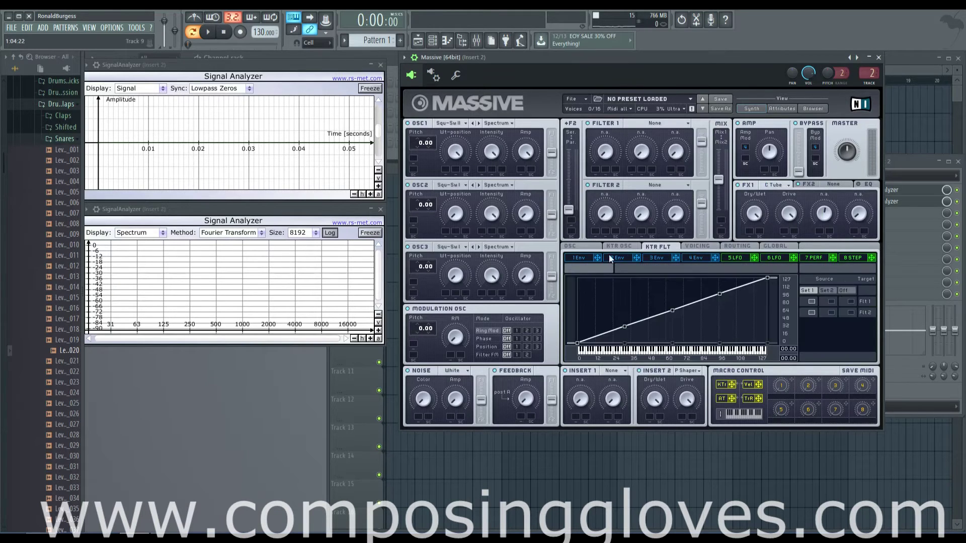
click(596, 247)
click(732, 246)
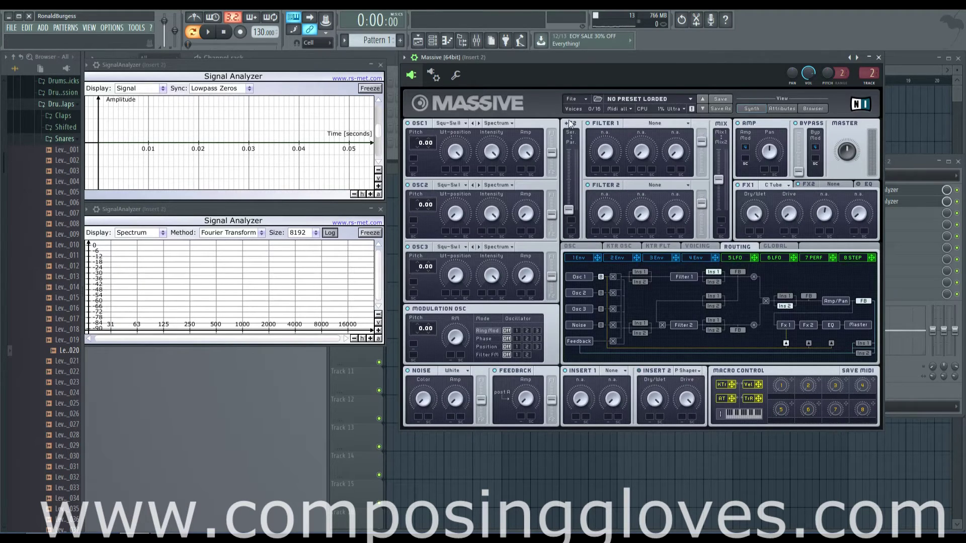
- Set OSC1's wavetable to Sin-Square and play notes while raising the Classic Tube's Drive
click(464, 123)
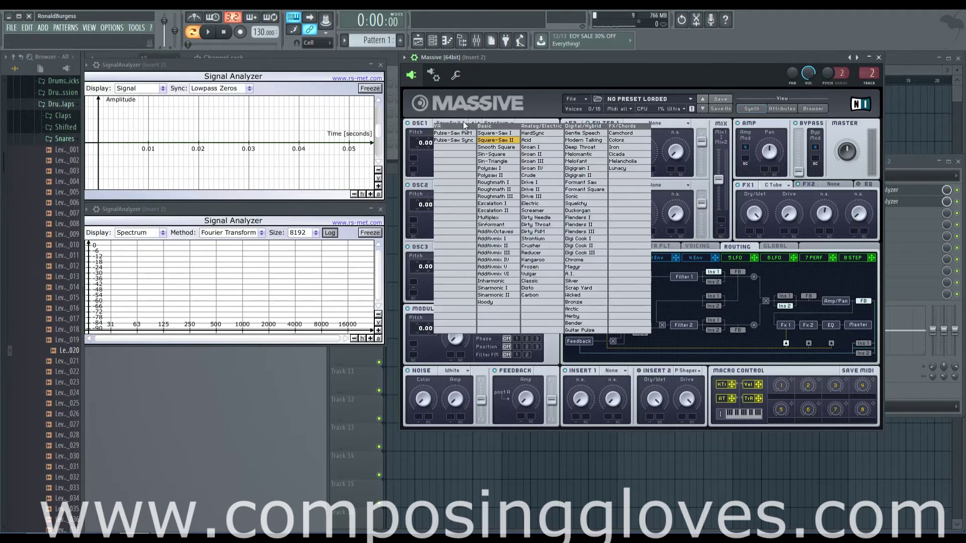
click(512, 154)
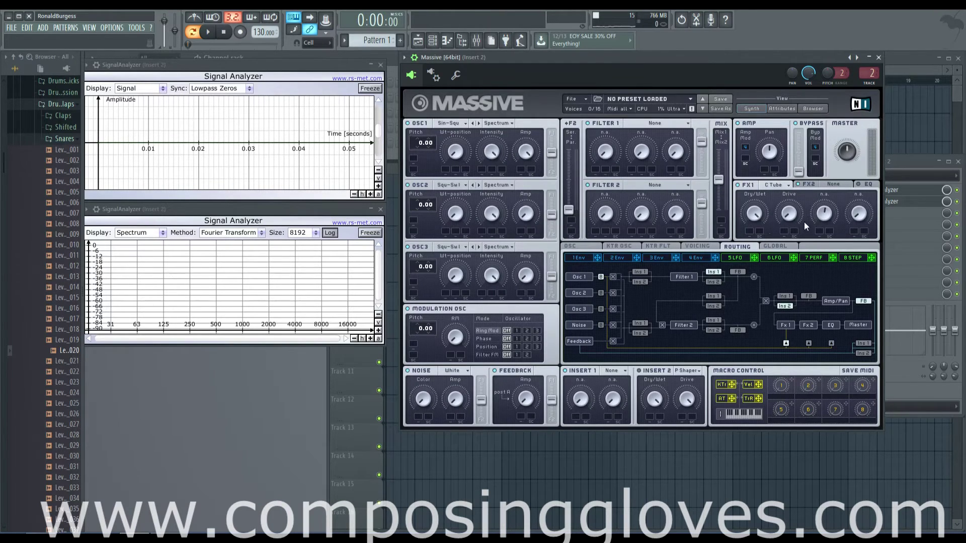
key(w)
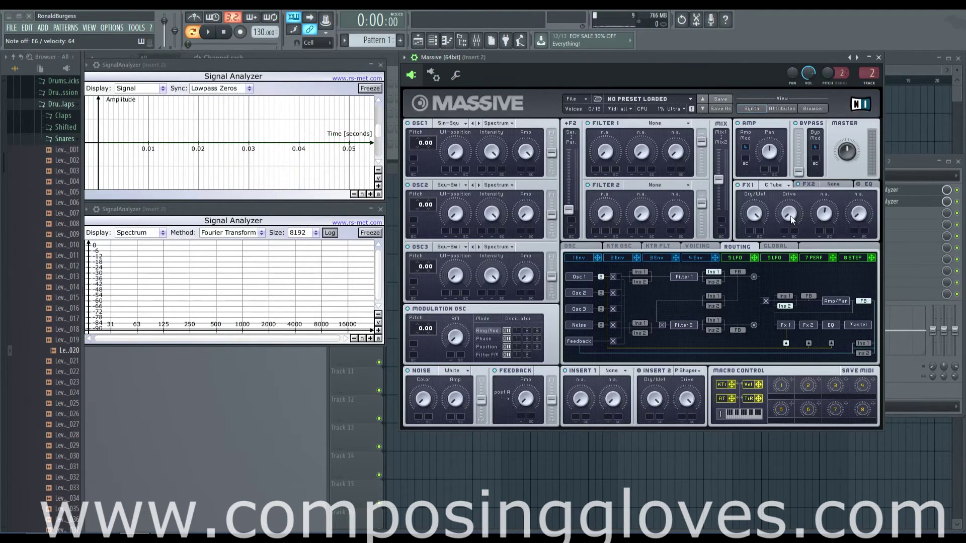
drag(790, 216, 779, 153)
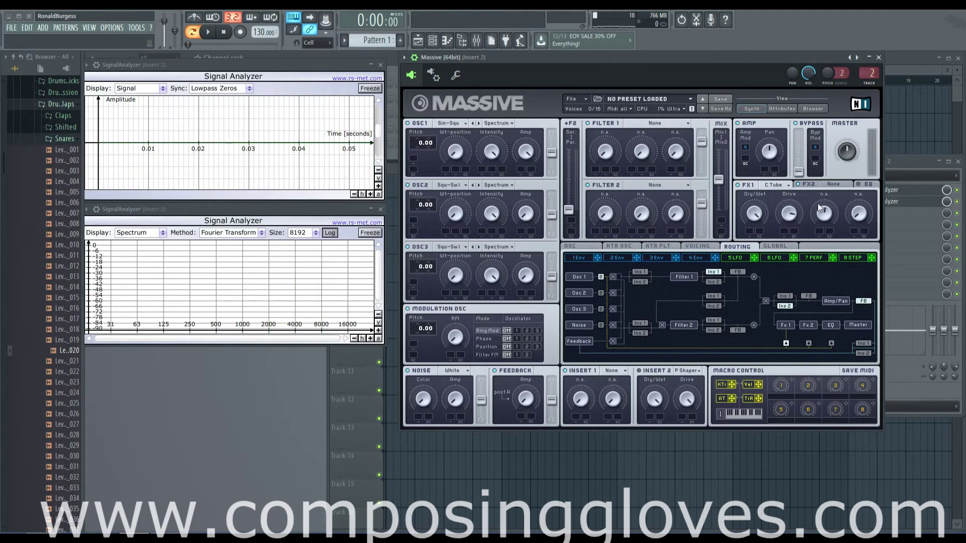
drag(789, 214, 790, 173)
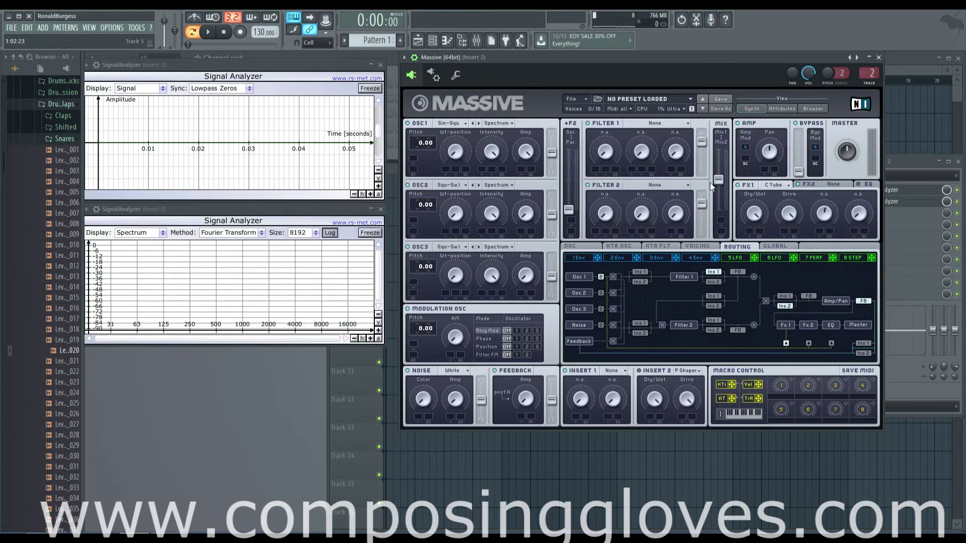
key(e)
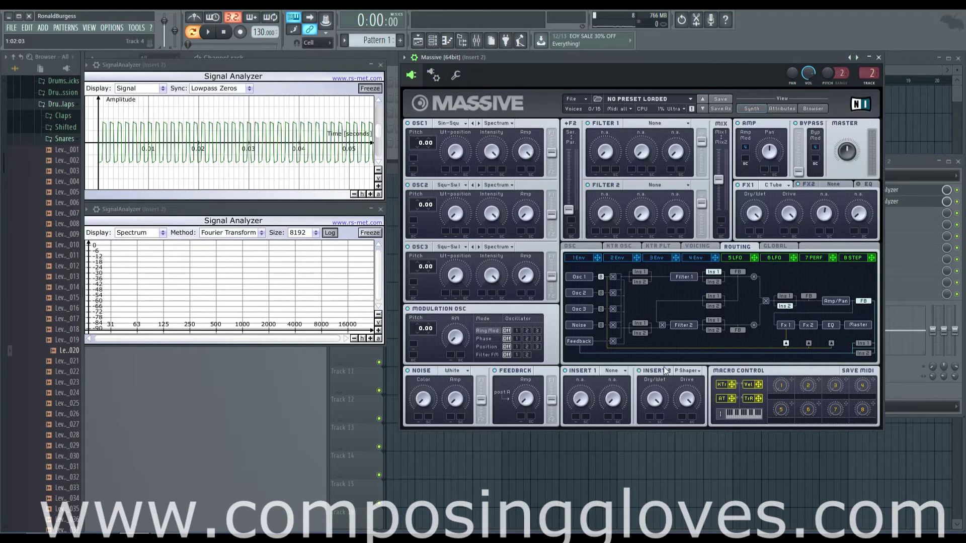
- Compare Insert 2's P Shaper with the Classic Tube by adjusting each one's Drive while playing notes
click(687, 370)
click(721, 413)
click(368, 89)
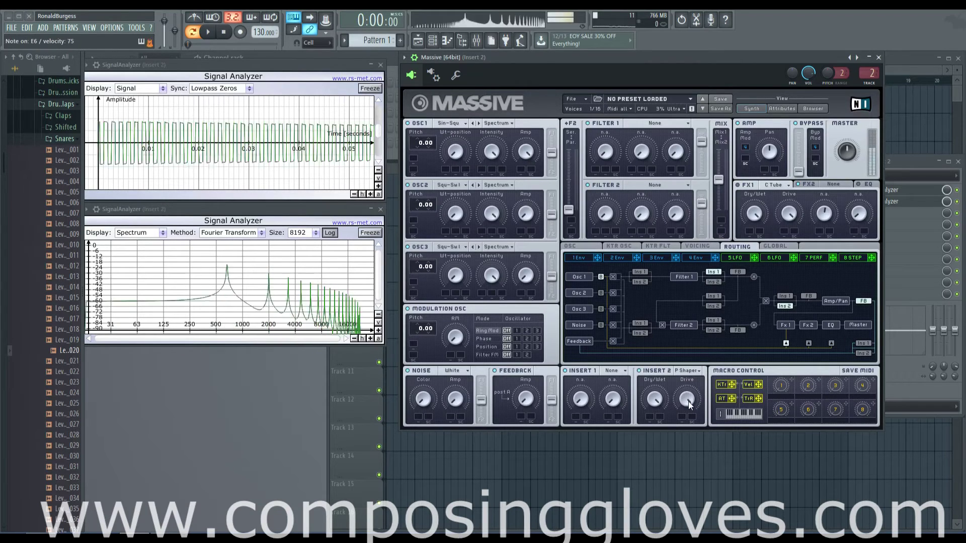
drag(689, 402, 699, 477)
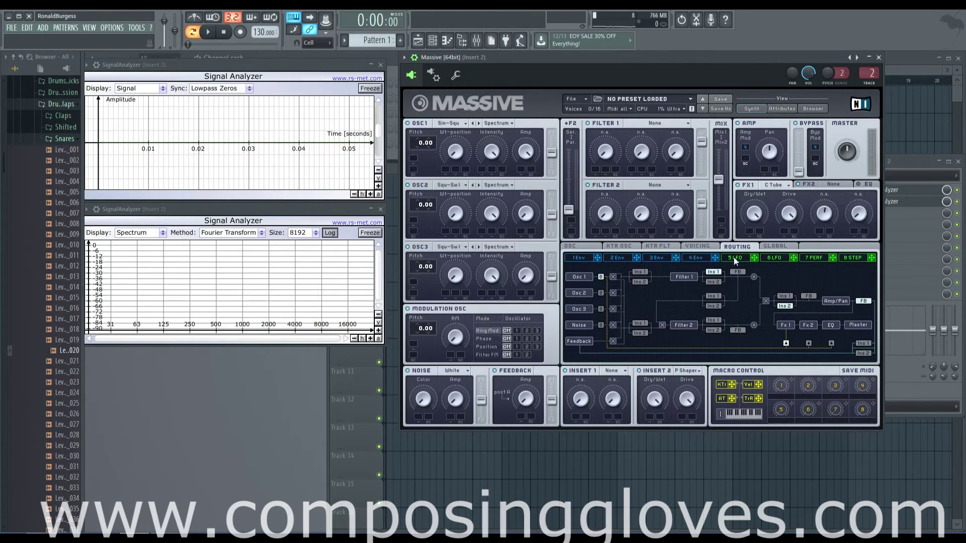
click(784, 215)
drag(793, 218, 799, 278)
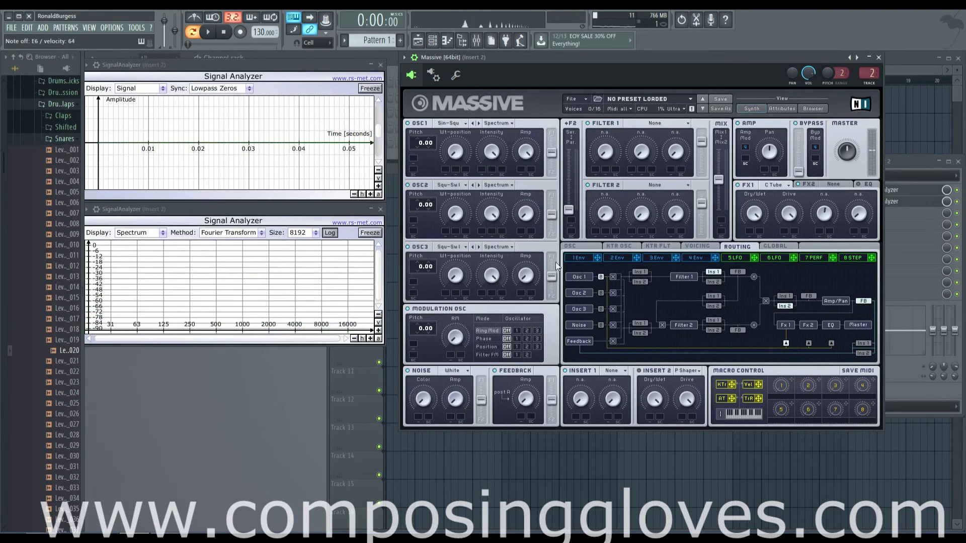
- Set FX1 to Tele Tube and play notes while sweeping its Drive
click(783, 189)
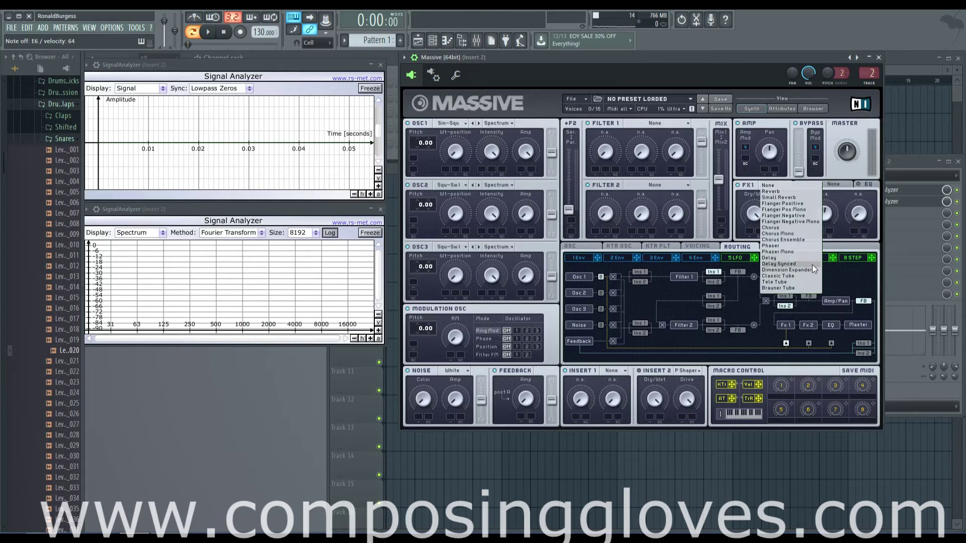
click(809, 281)
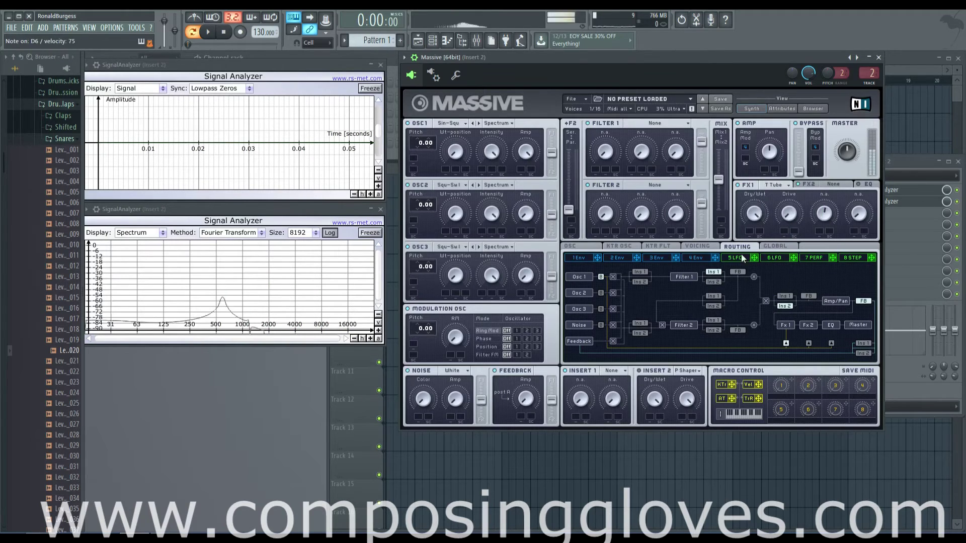
drag(789, 218, 775, 90)
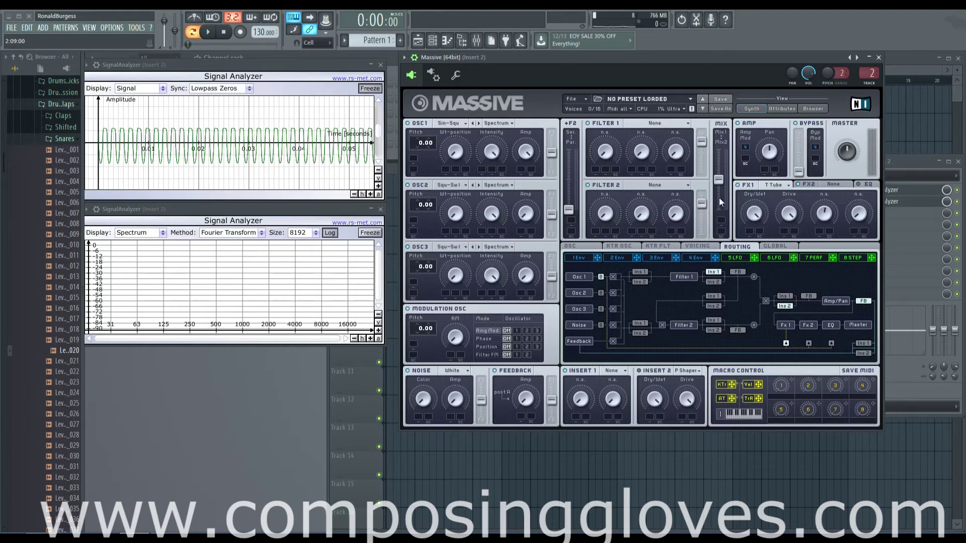
key(w)
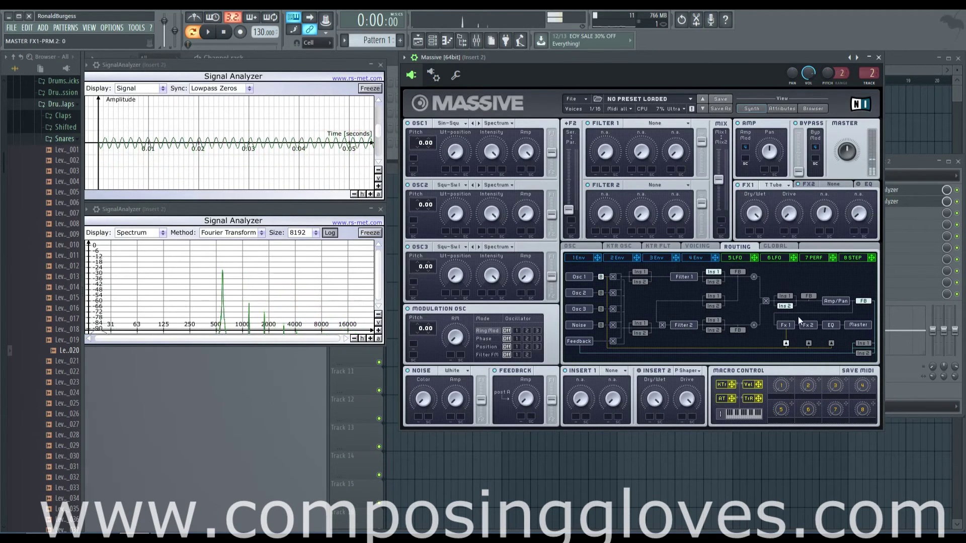
- Reduce the Tele Tube's Dry/Wet to about halfway and adjust its Drive while playing a note
click(776, 186)
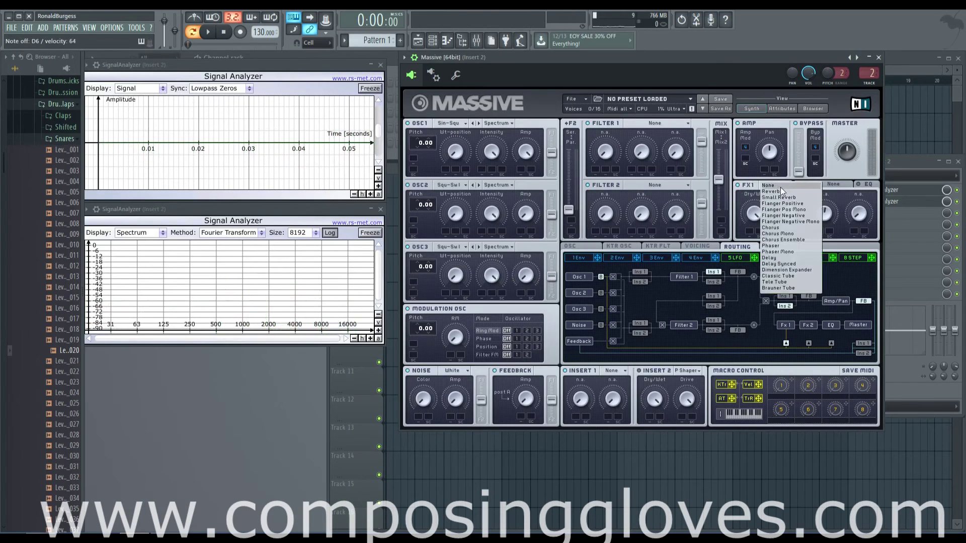
click(741, 192)
click(788, 216)
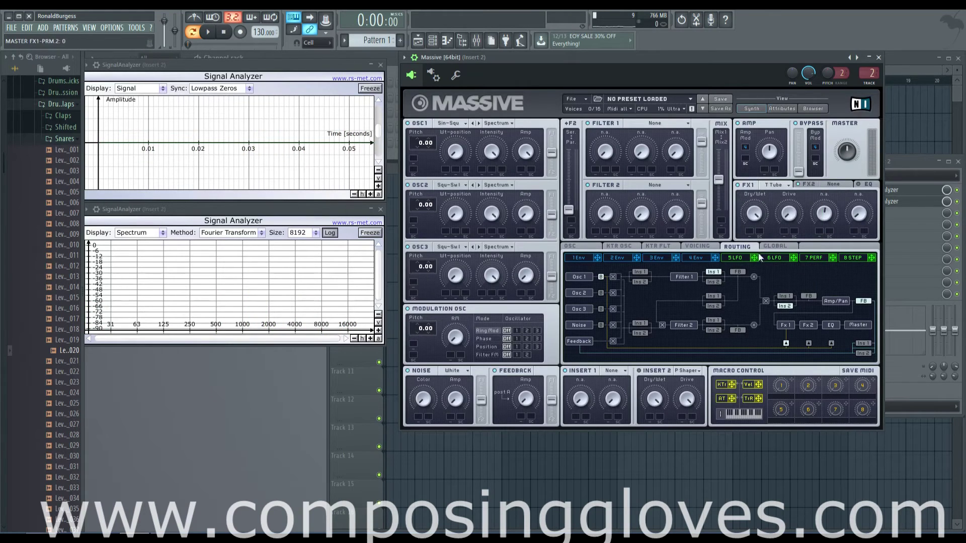
click(749, 215)
drag(754, 225, 756, 260)
mouse_move(789, 215)
mouse_down()
mouse_move(789, 153)
mouse_move(789, 225)
mouse_up()
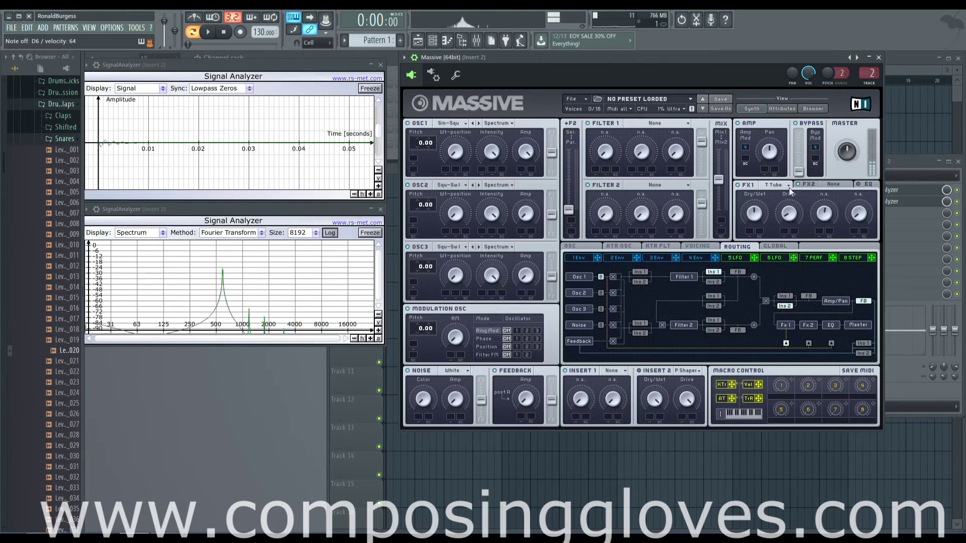
click(781, 185)
click(755, 210)
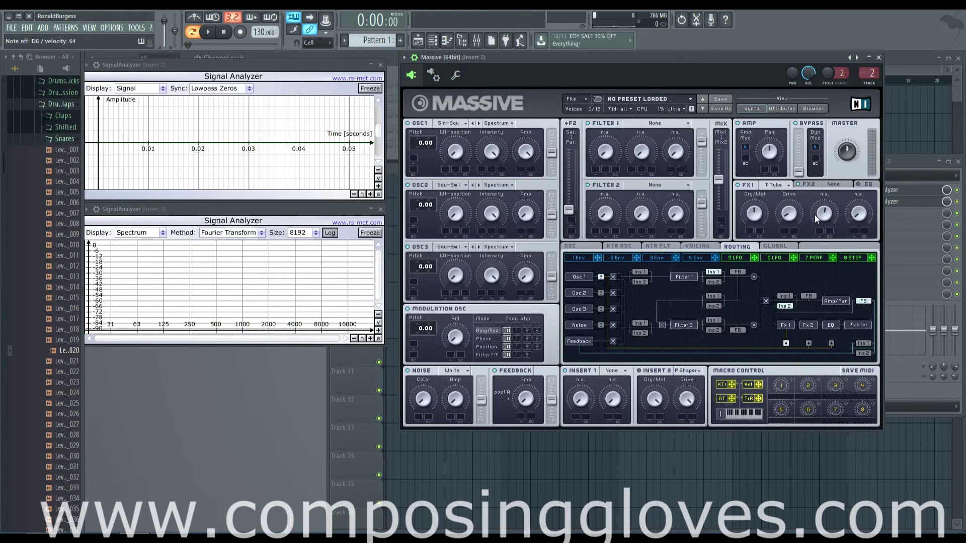
- Set FX1 to Brauner Tube, raise its Dry/Wet, and examine the played note's waveform with a closer time scale
click(781, 187)
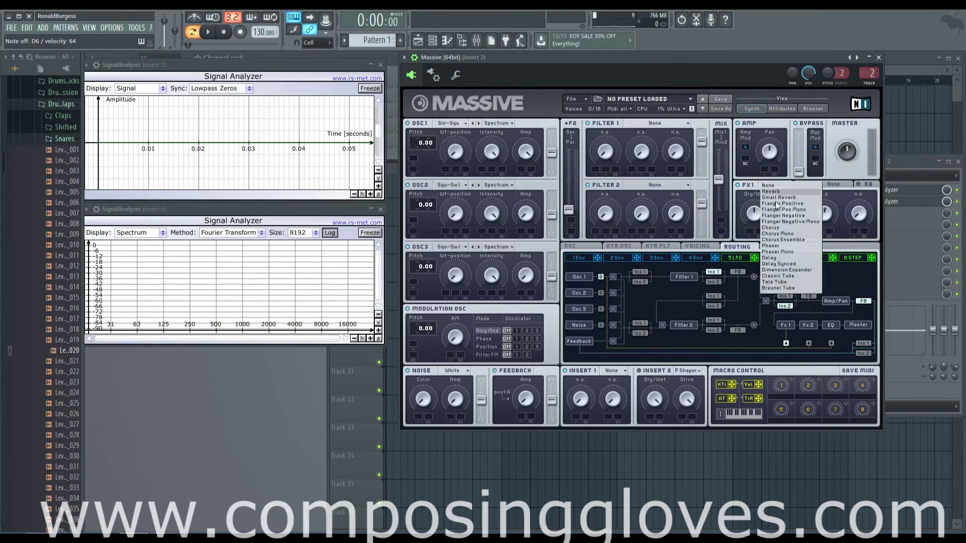
click(809, 288)
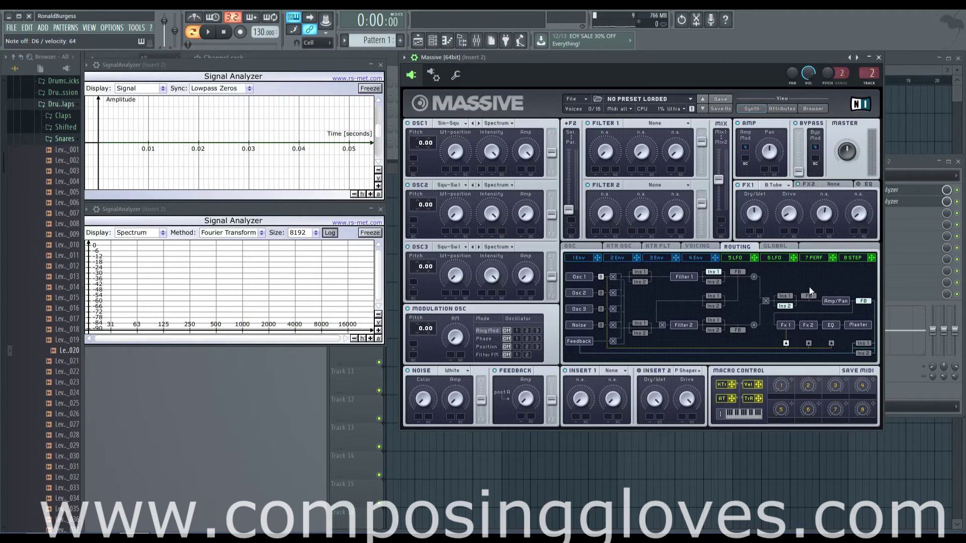
drag(762, 212, 770, 110)
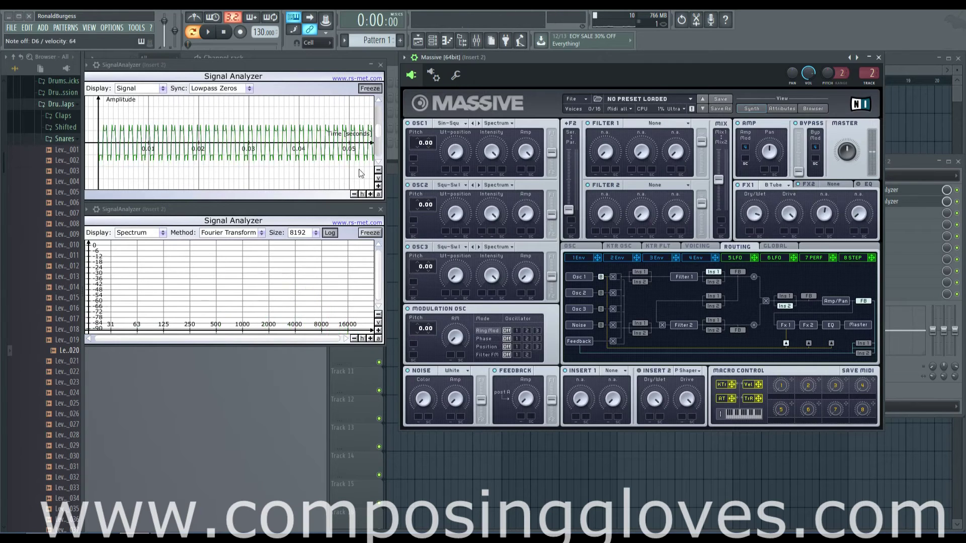
click(370, 194)
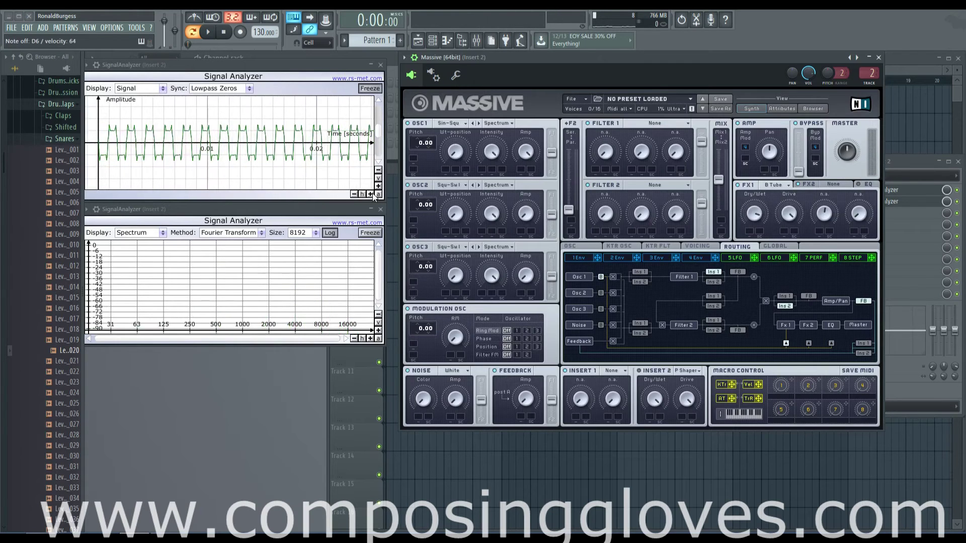
click(738, 185)
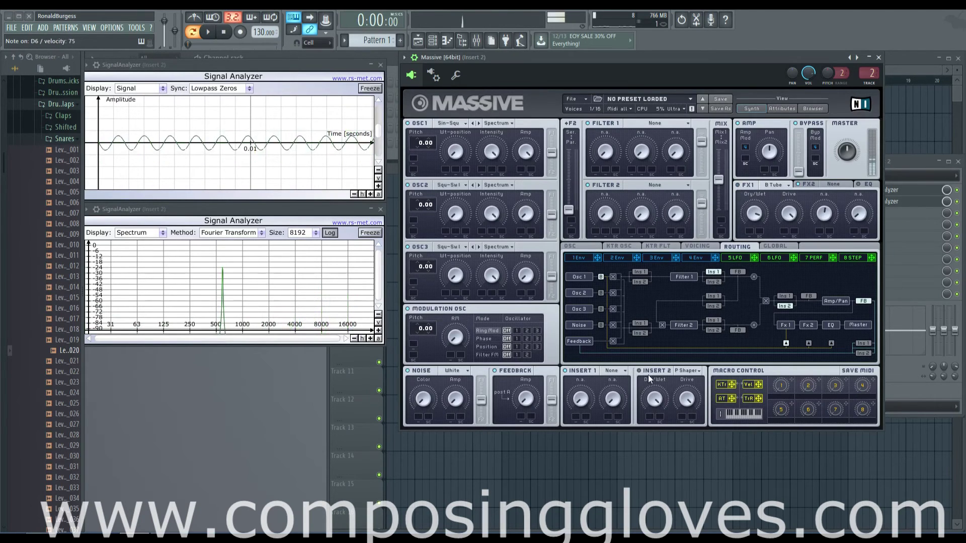
- Audition the Sine Shaper in Insert 2 with a played note, set Insert 2 to None and capture the Brauner Tube's waveform for comparison
click(691, 371)
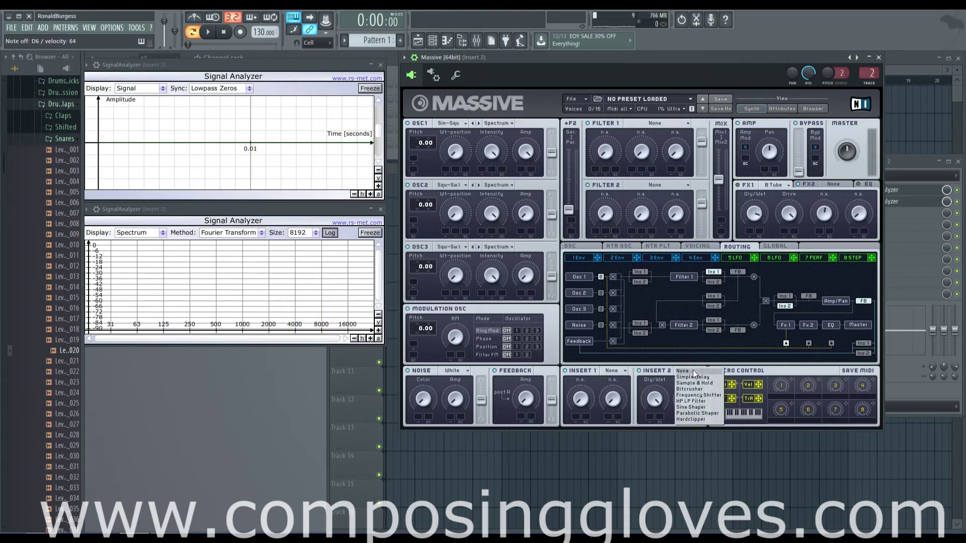
click(713, 407)
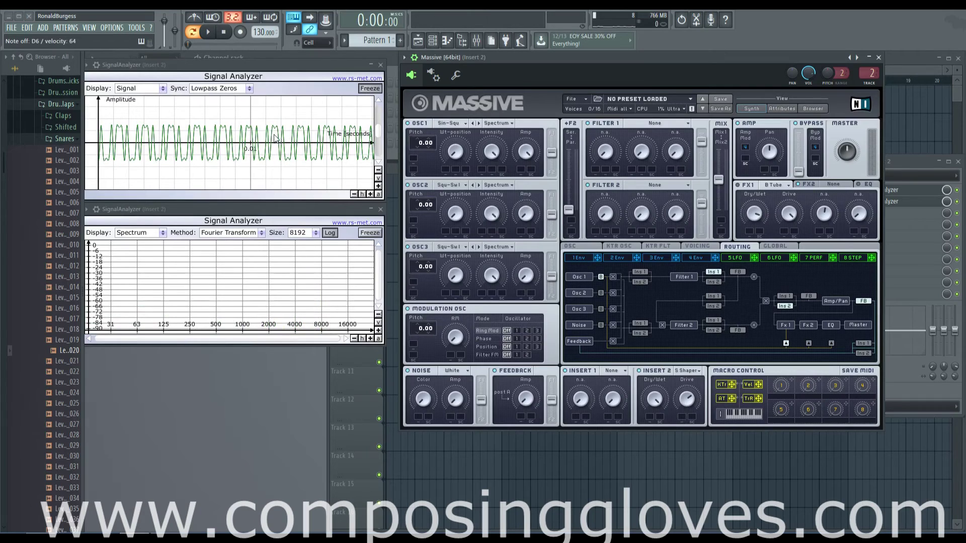
click(683, 375)
click(693, 379)
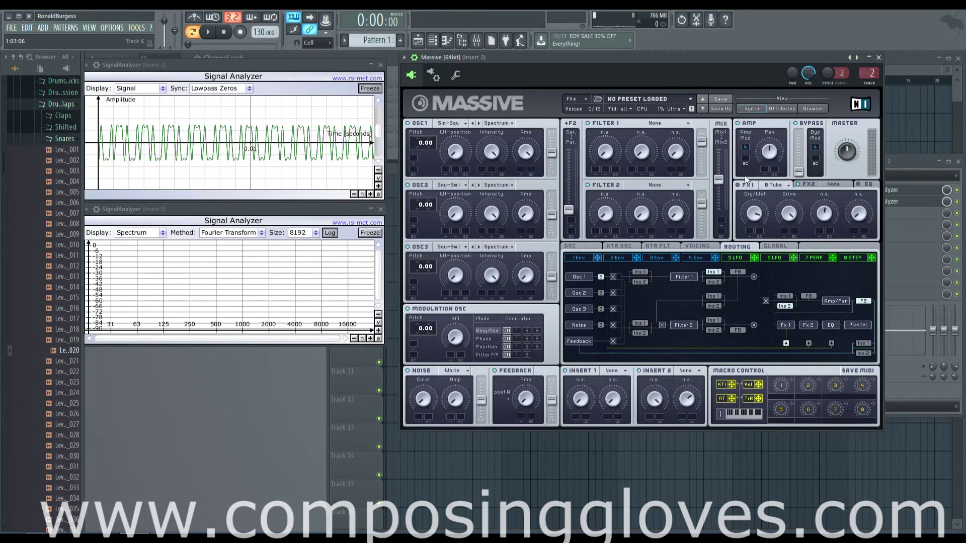
click(368, 89)
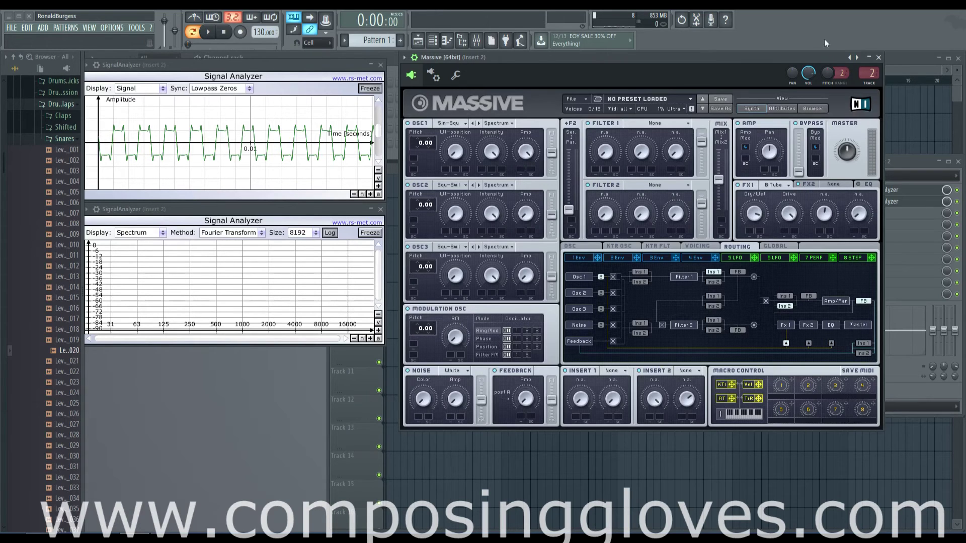
- Review FX1's effect list from Reverb to Brauner Tube, keeping Brauner Tube selected
click(788, 186)
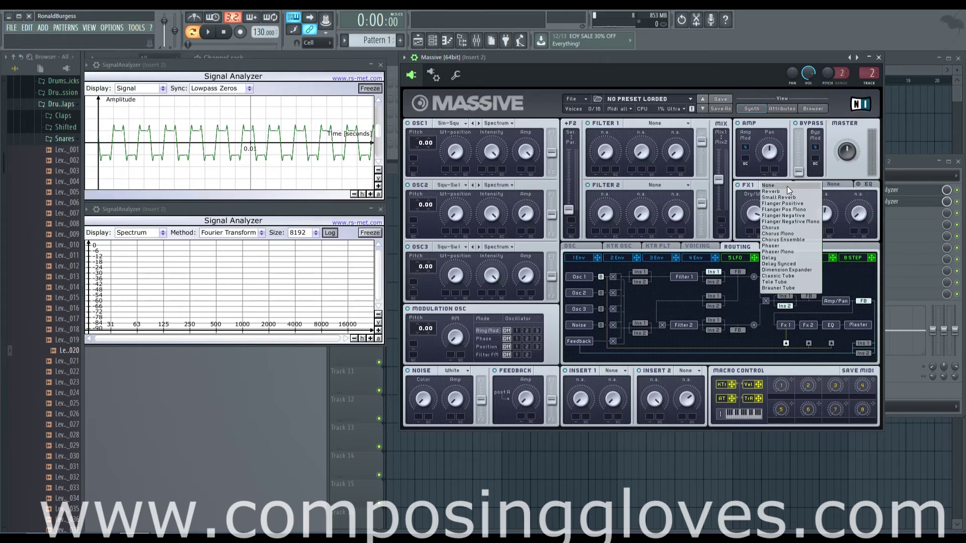
click(798, 194)
click(763, 184)
click(805, 288)
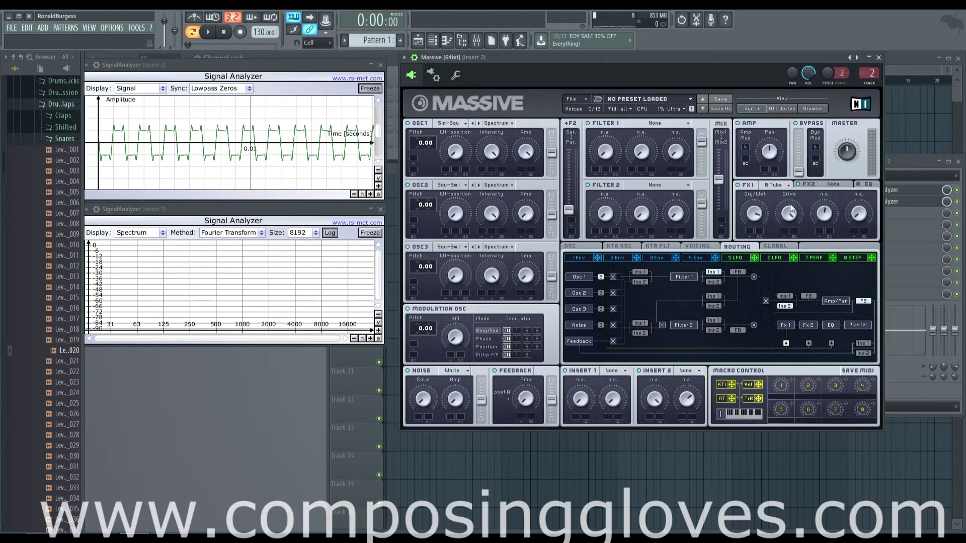
click(780, 185)
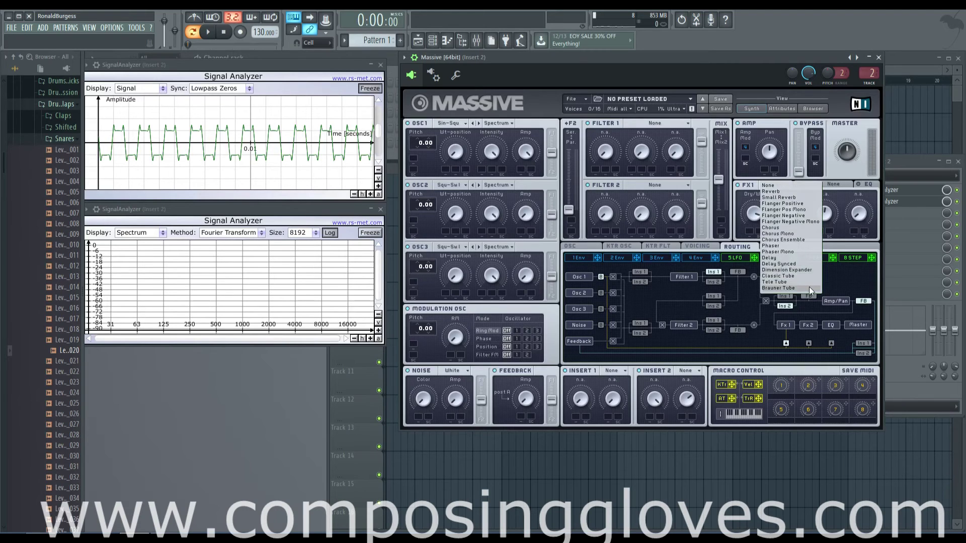
click(735, 186)
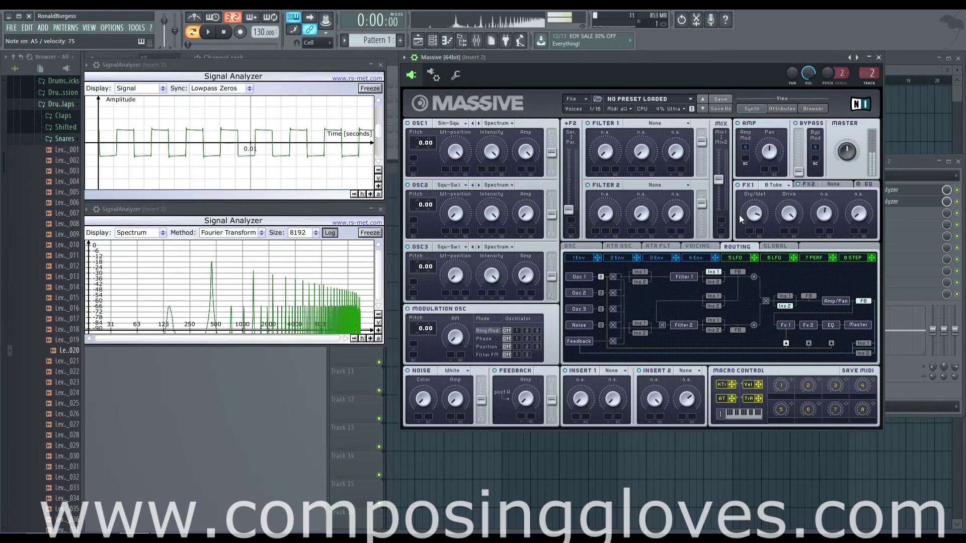
- Raise the Brauner Tube's Dry/Wet while playing a square-wave note from oscillator 1, and examine the resulting spectrum
drag(756, 213, 756, 197)
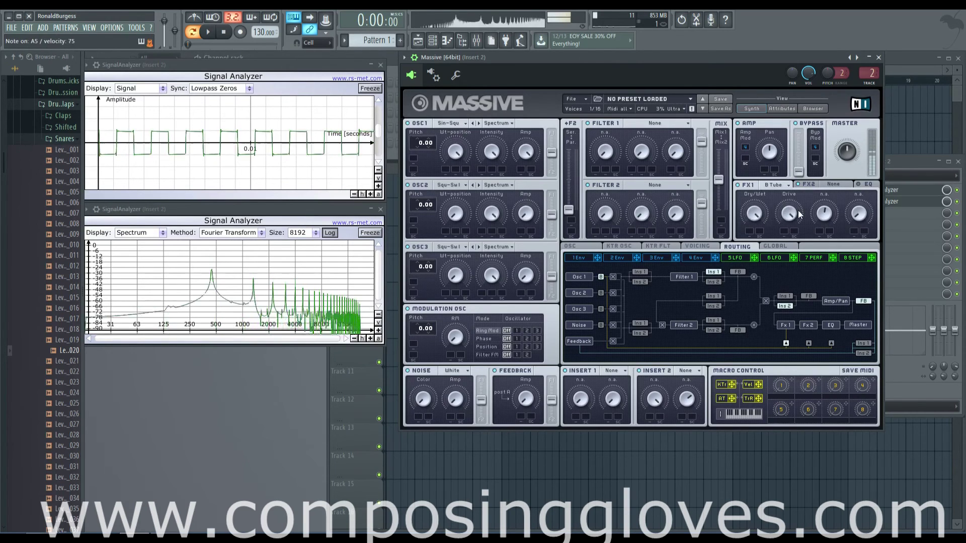
click(789, 213)
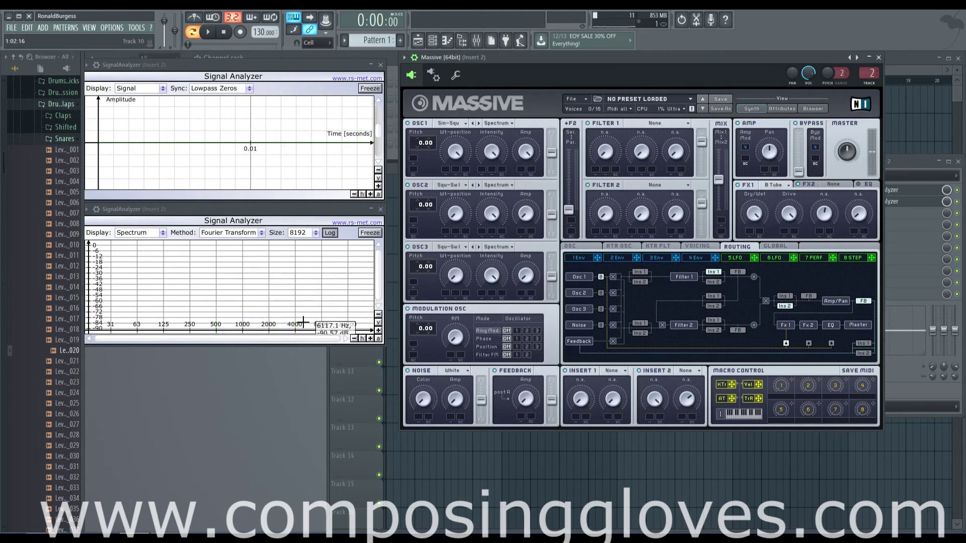
click(369, 234)
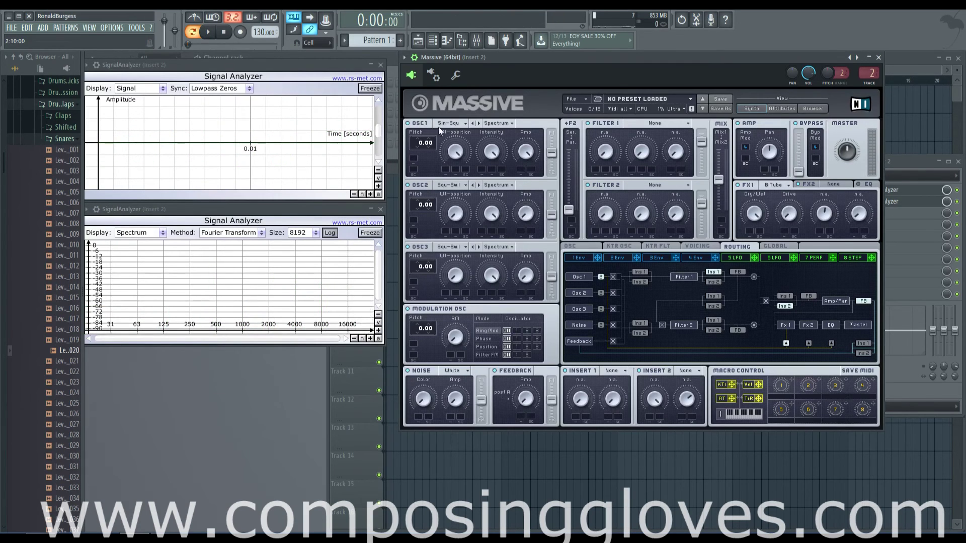
click(458, 122)
click(470, 129)
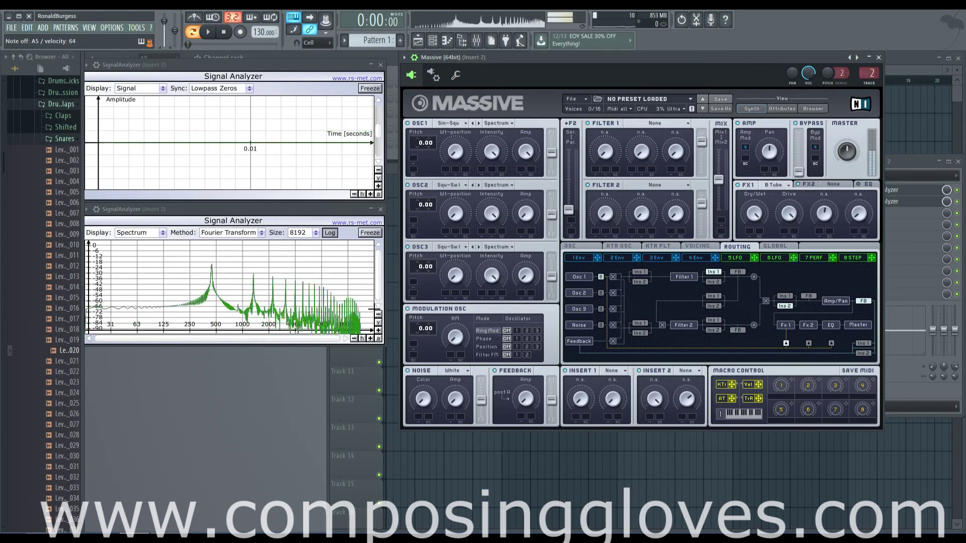
- Set FX1 and FX2 both to Phaser and review the effects available for FX2
click(777, 185)
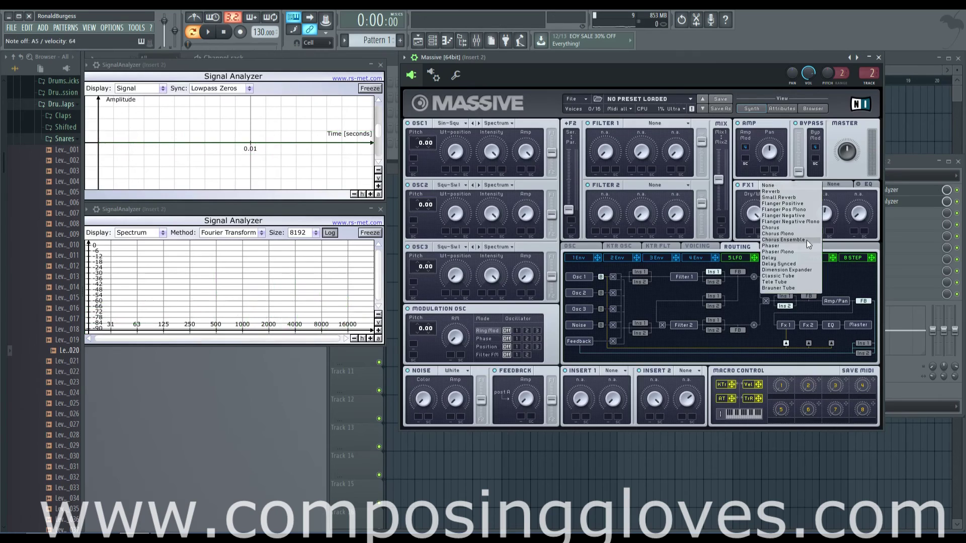
click(802, 246)
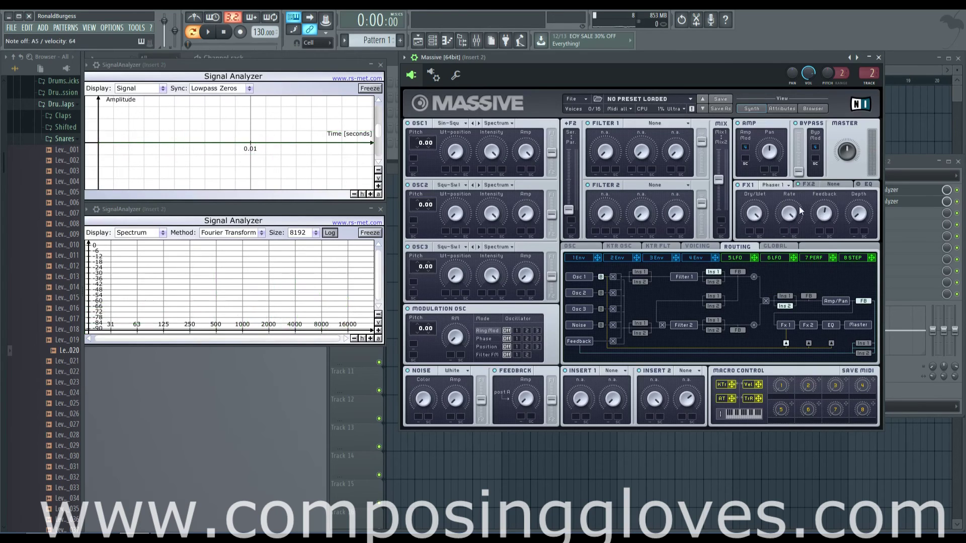
click(826, 187)
click(833, 185)
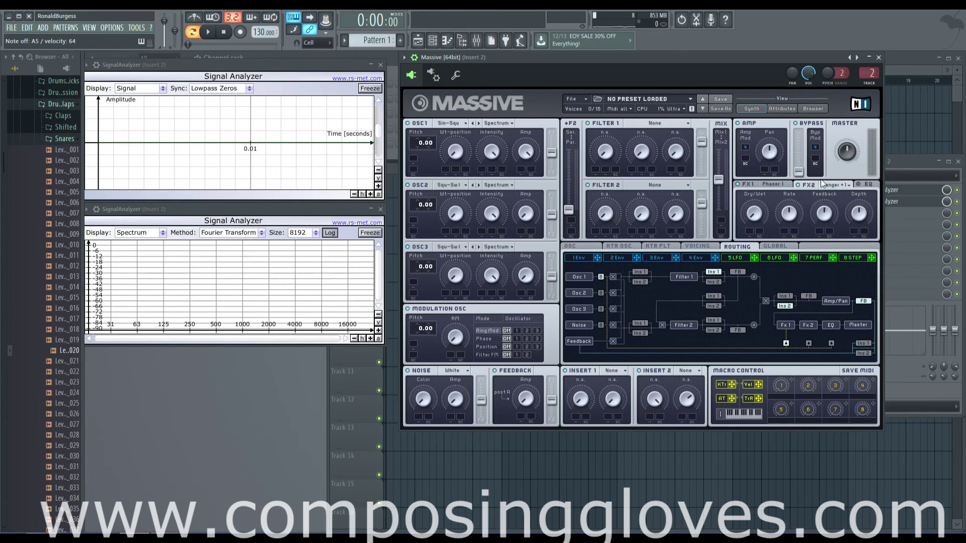
click(834, 185)
click(857, 246)
click(847, 185)
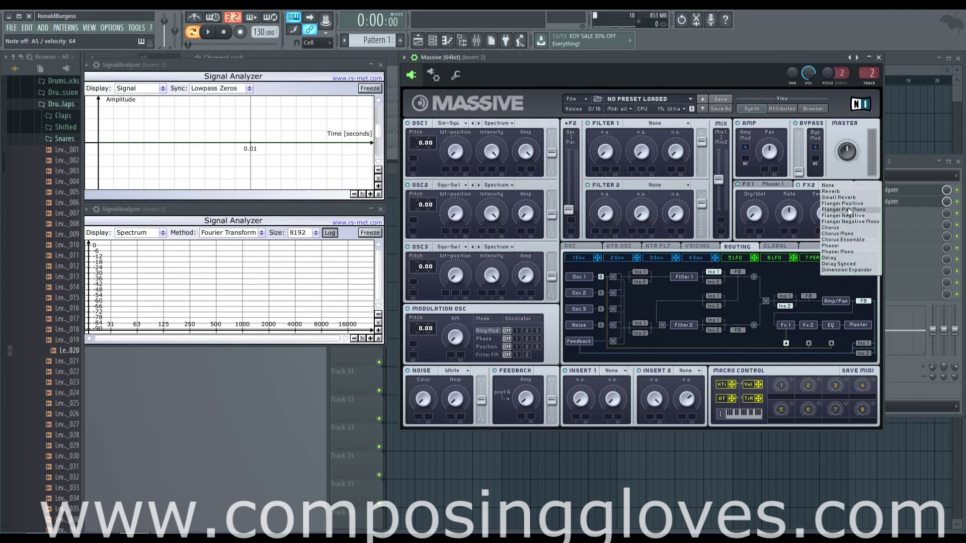